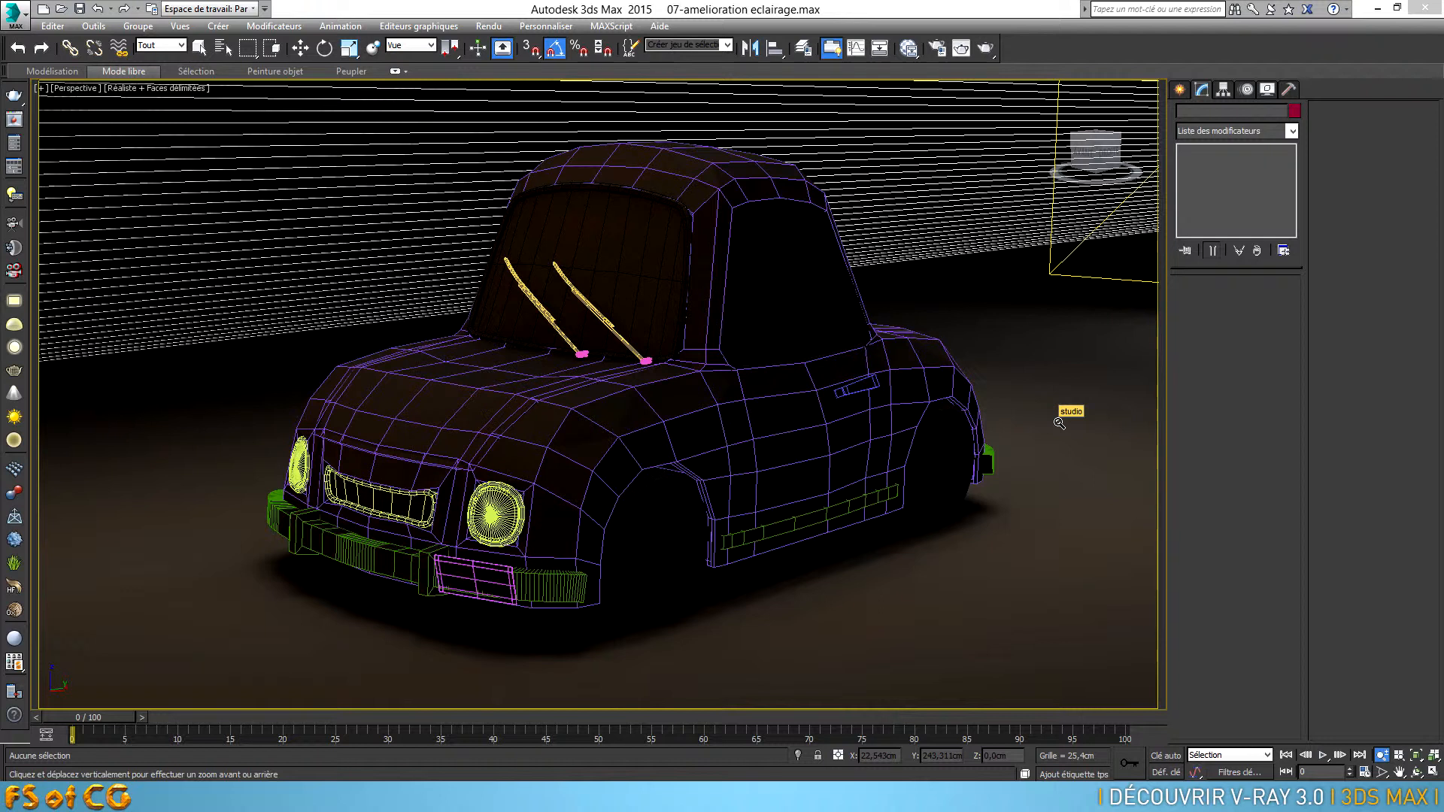
Switch the viewport to a wireframe top view that frames the car and the surrounding V-Ray lights.
key(ctrl+l)
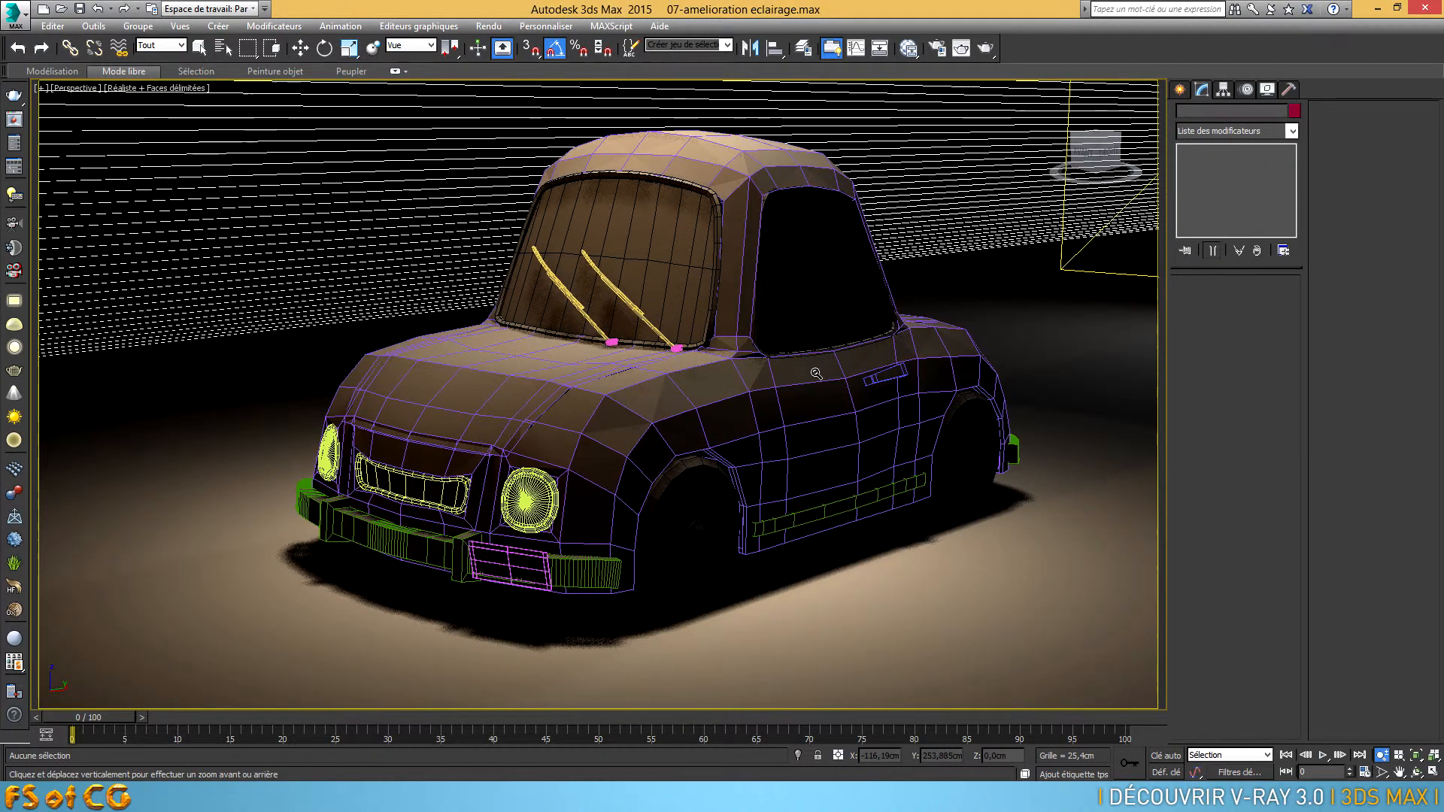
key(t)
scroll(681, 371, down, 5)
scroll(662, 377, up, 3)
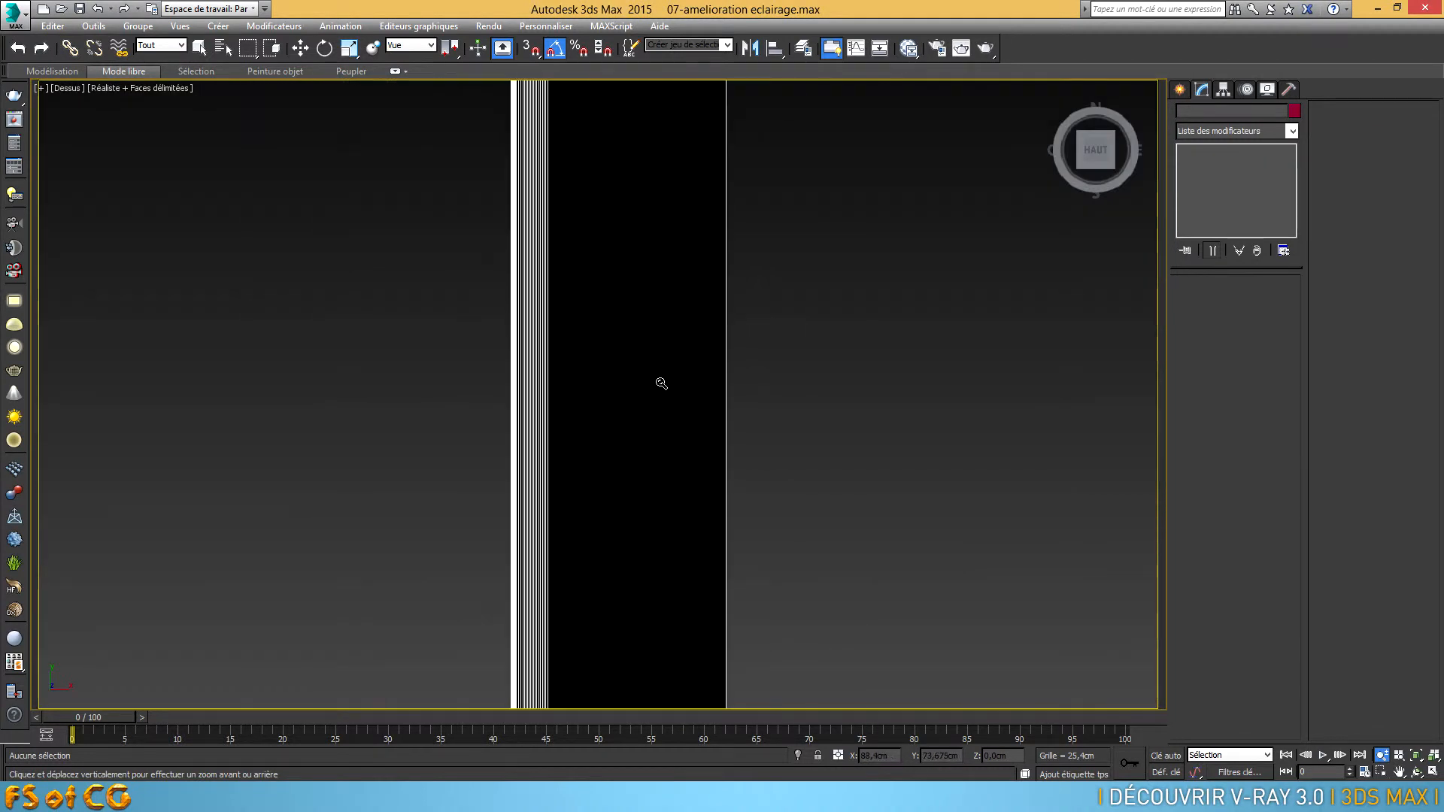
key(F3)
scroll(648, 396, up, 4)
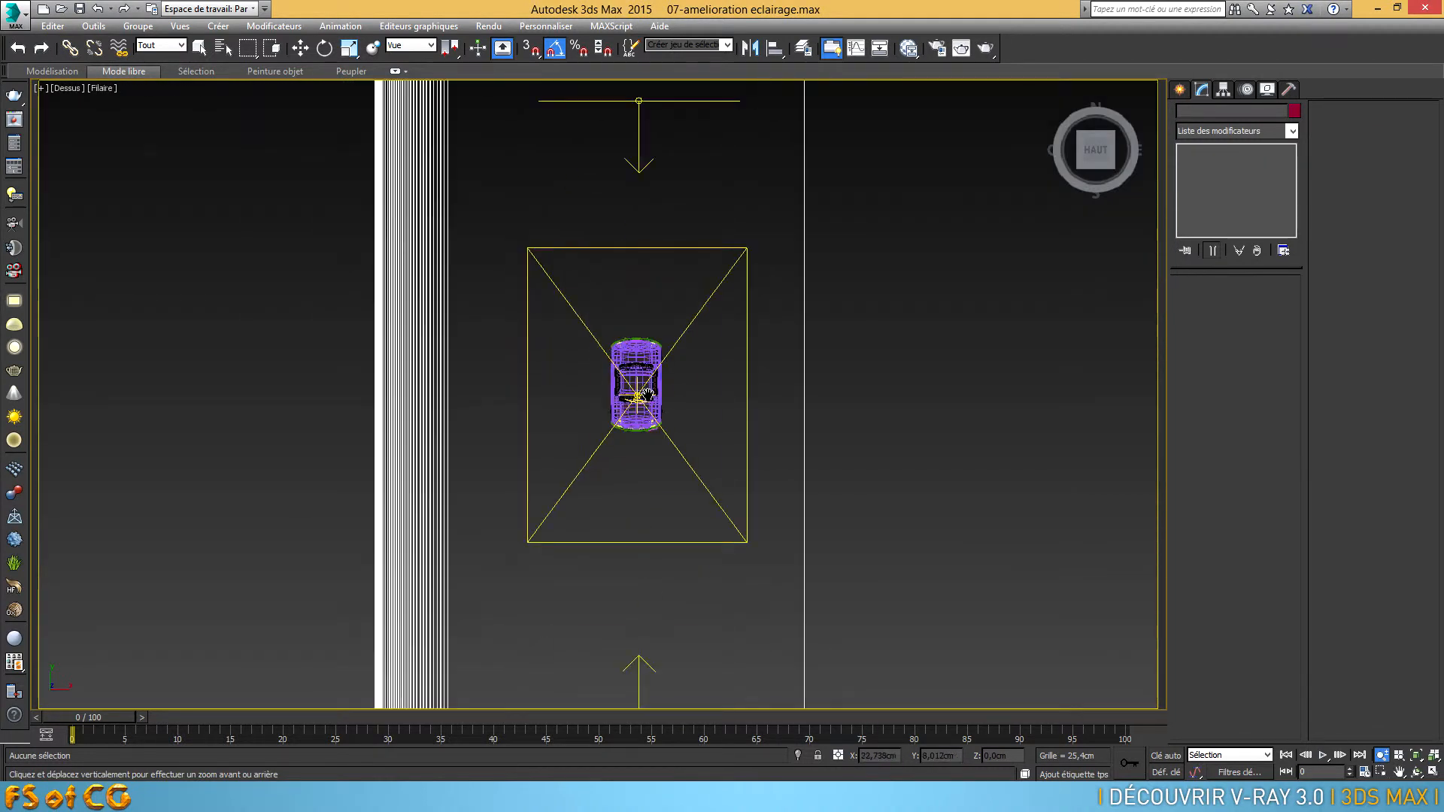
Create a targeted V-Ray physical camera off the car's front corner, aimed at the car, with a target distance of about 808 cm.
click(1181, 91)
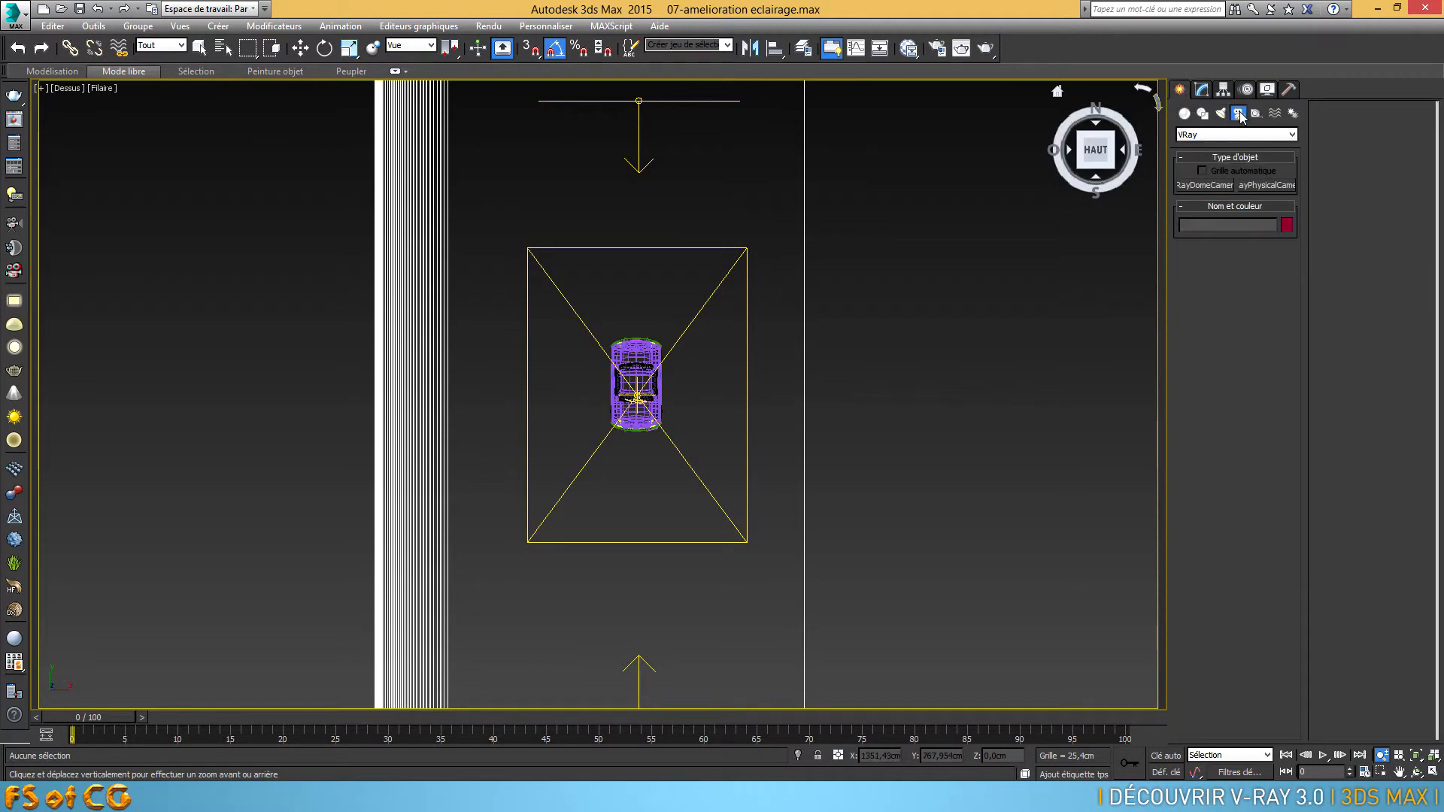
click(1203, 113)
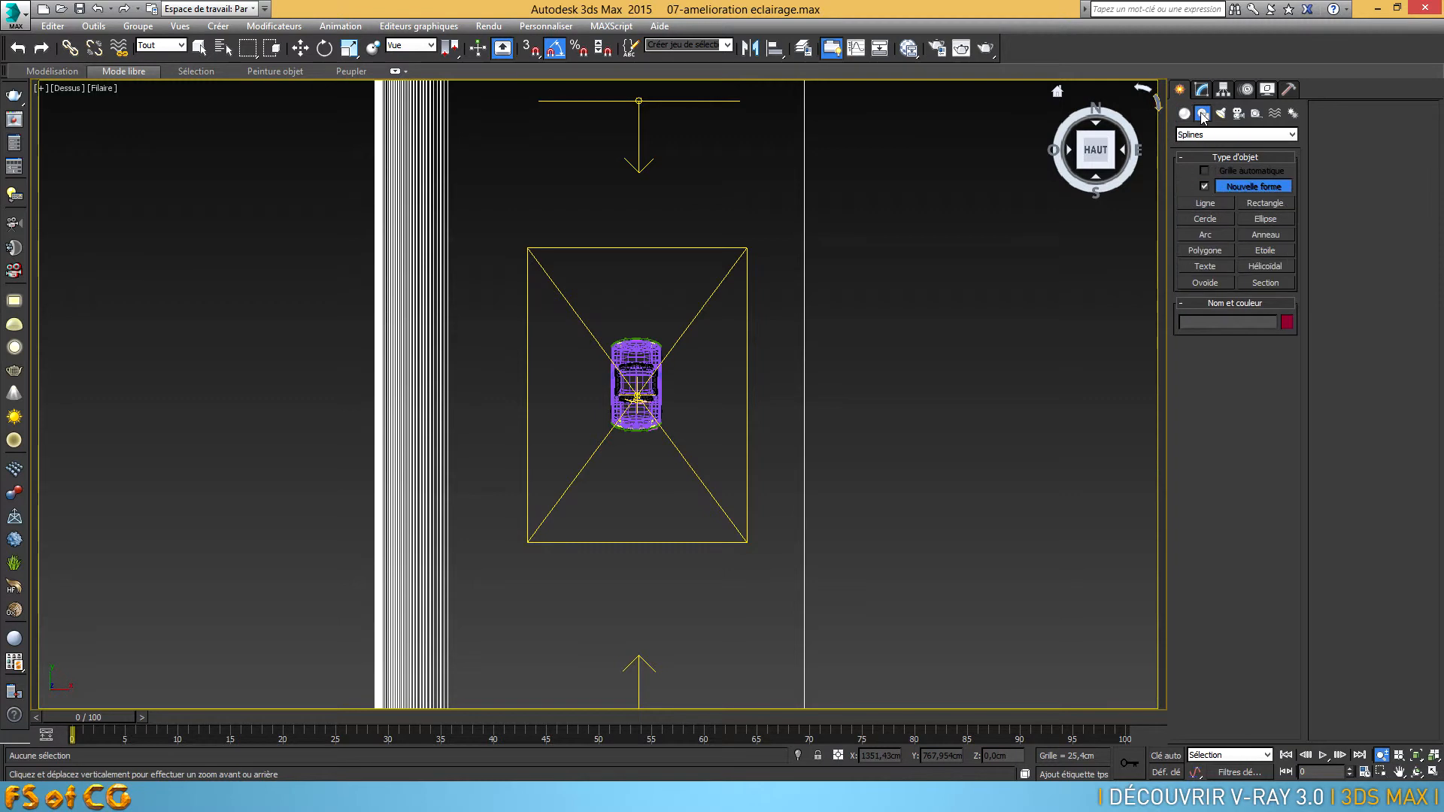
click(1239, 114)
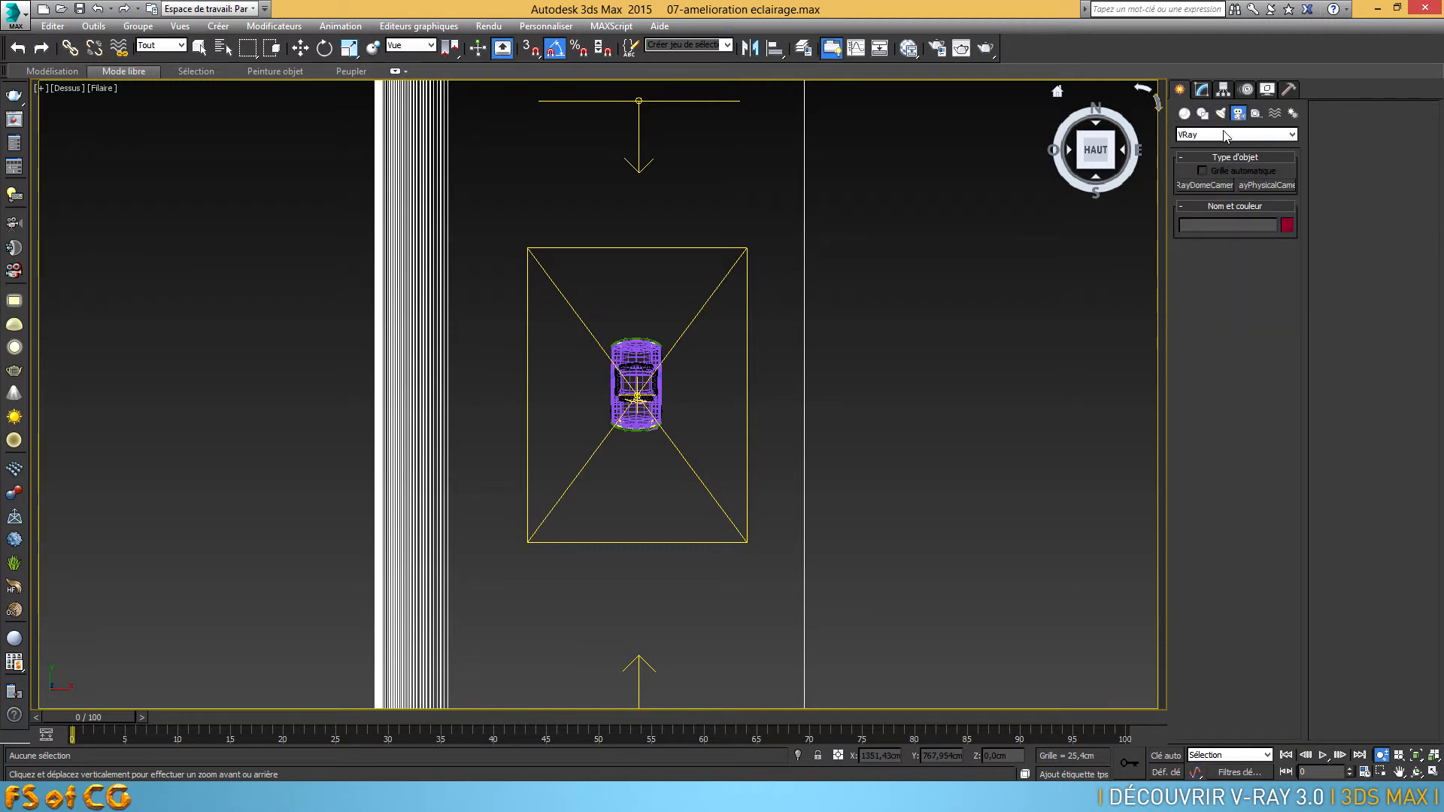
click(1233, 135)
click(1216, 148)
click(1234, 137)
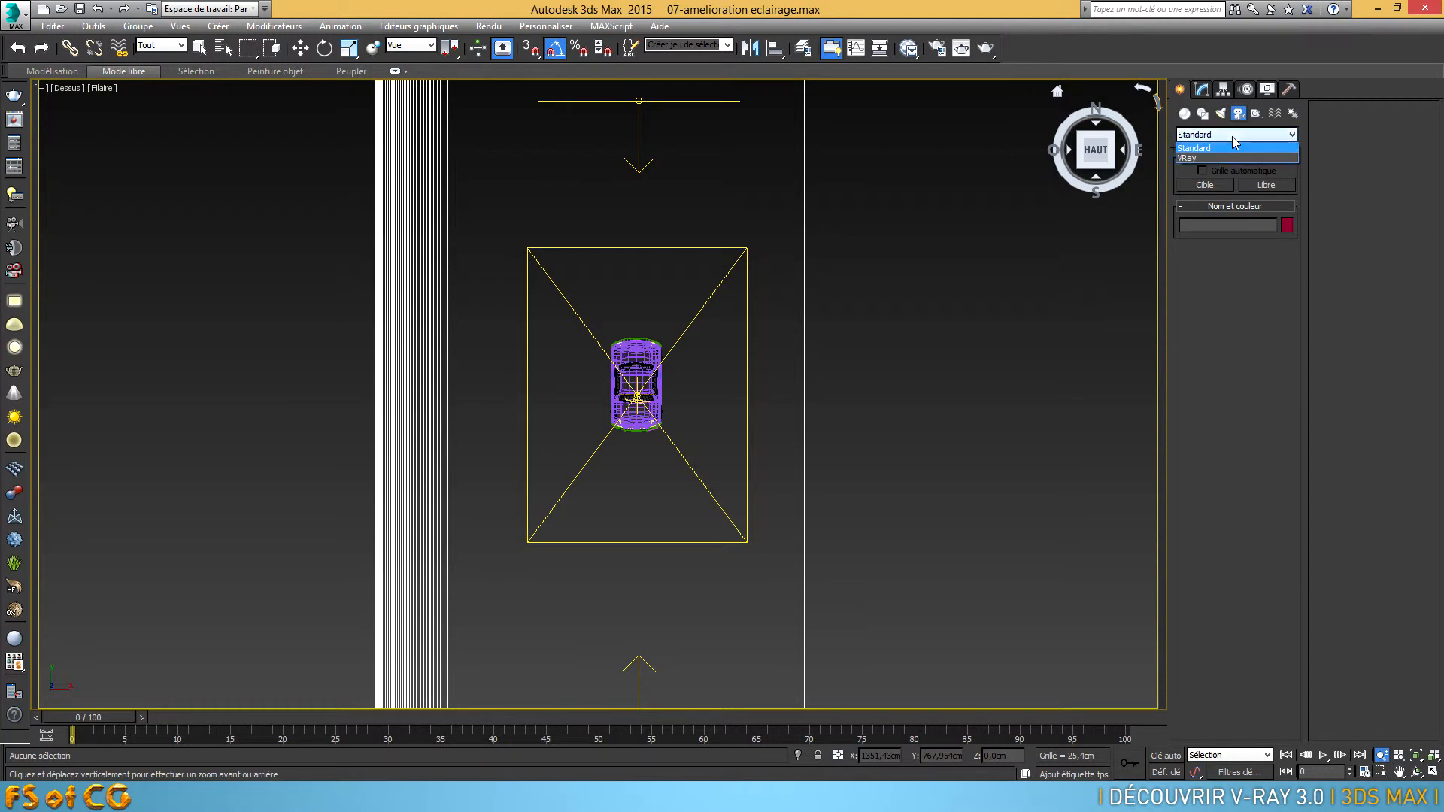
click(1221, 157)
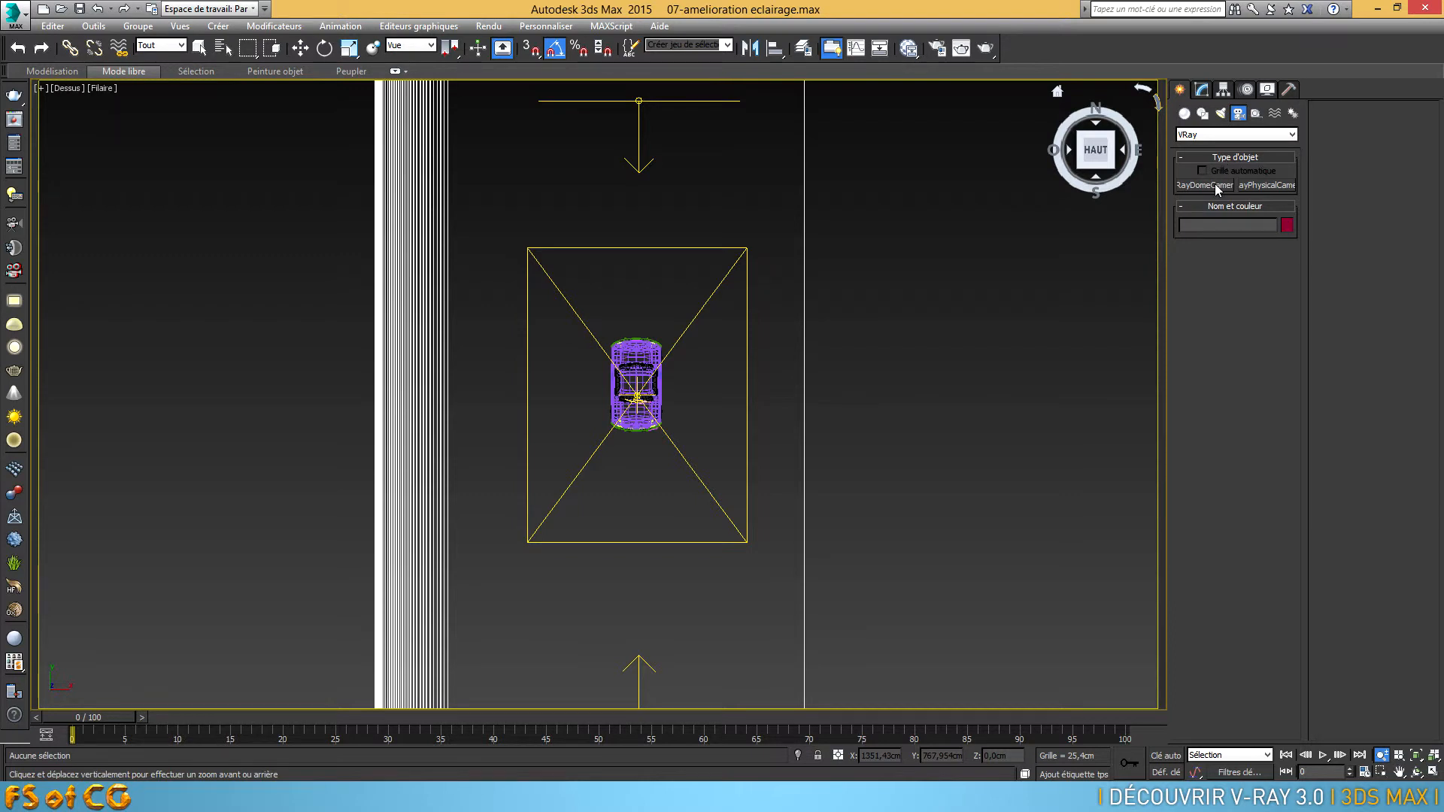
click(1265, 186)
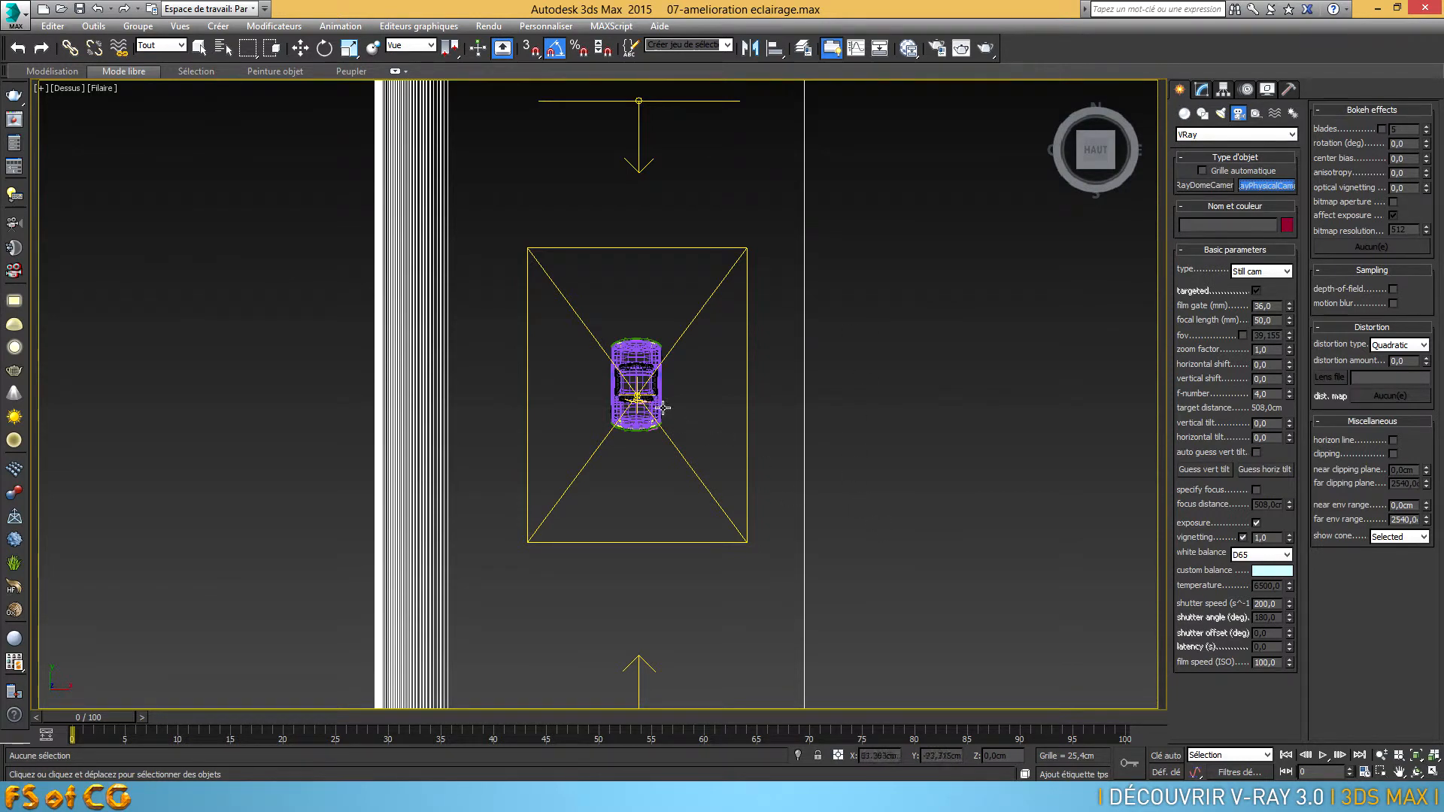
click(900, 558)
drag(900, 558, 638, 388)
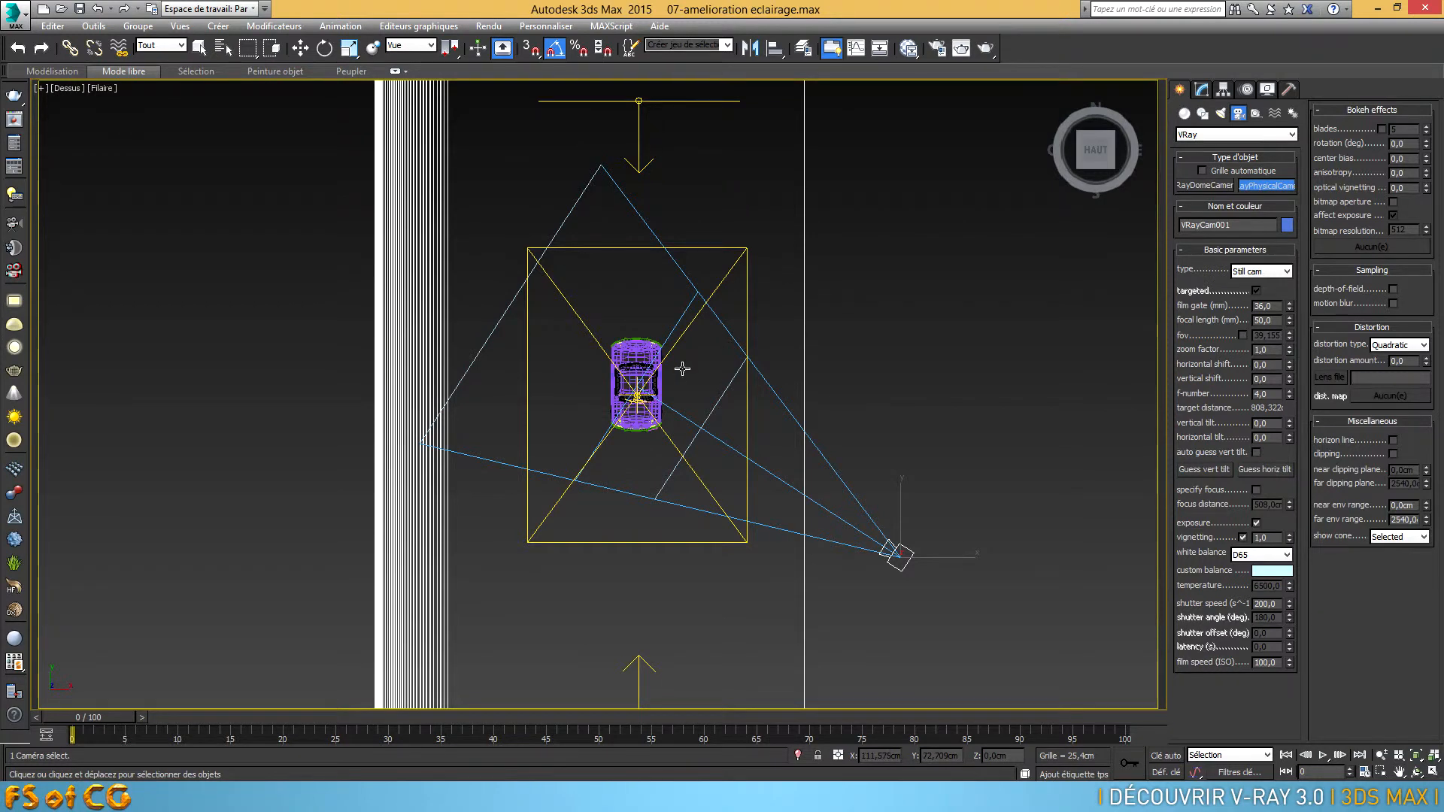
key(w)
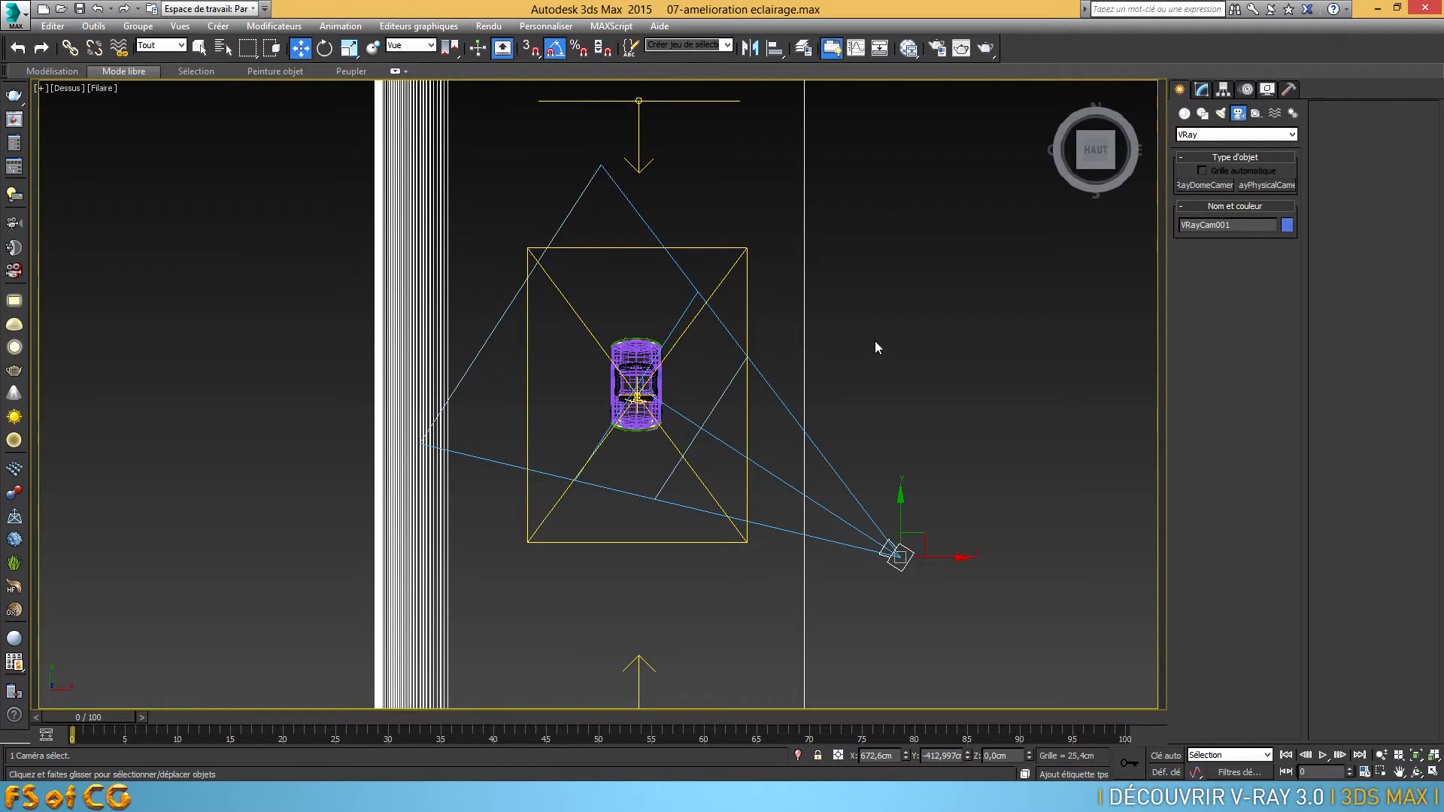
Look through the new V-Ray camera in shaded mode and dolly it in closer to the car.
key(c)
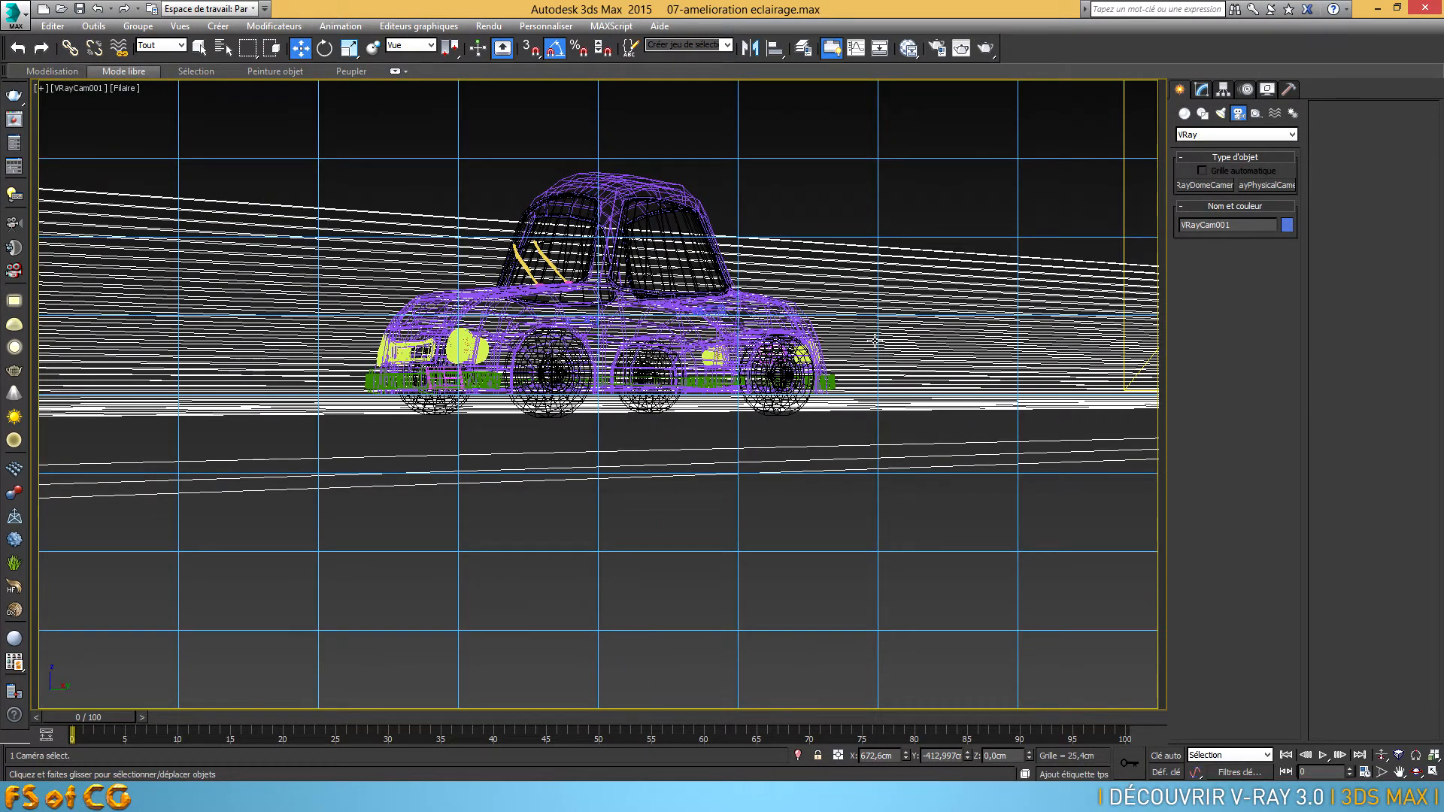
key(F3)
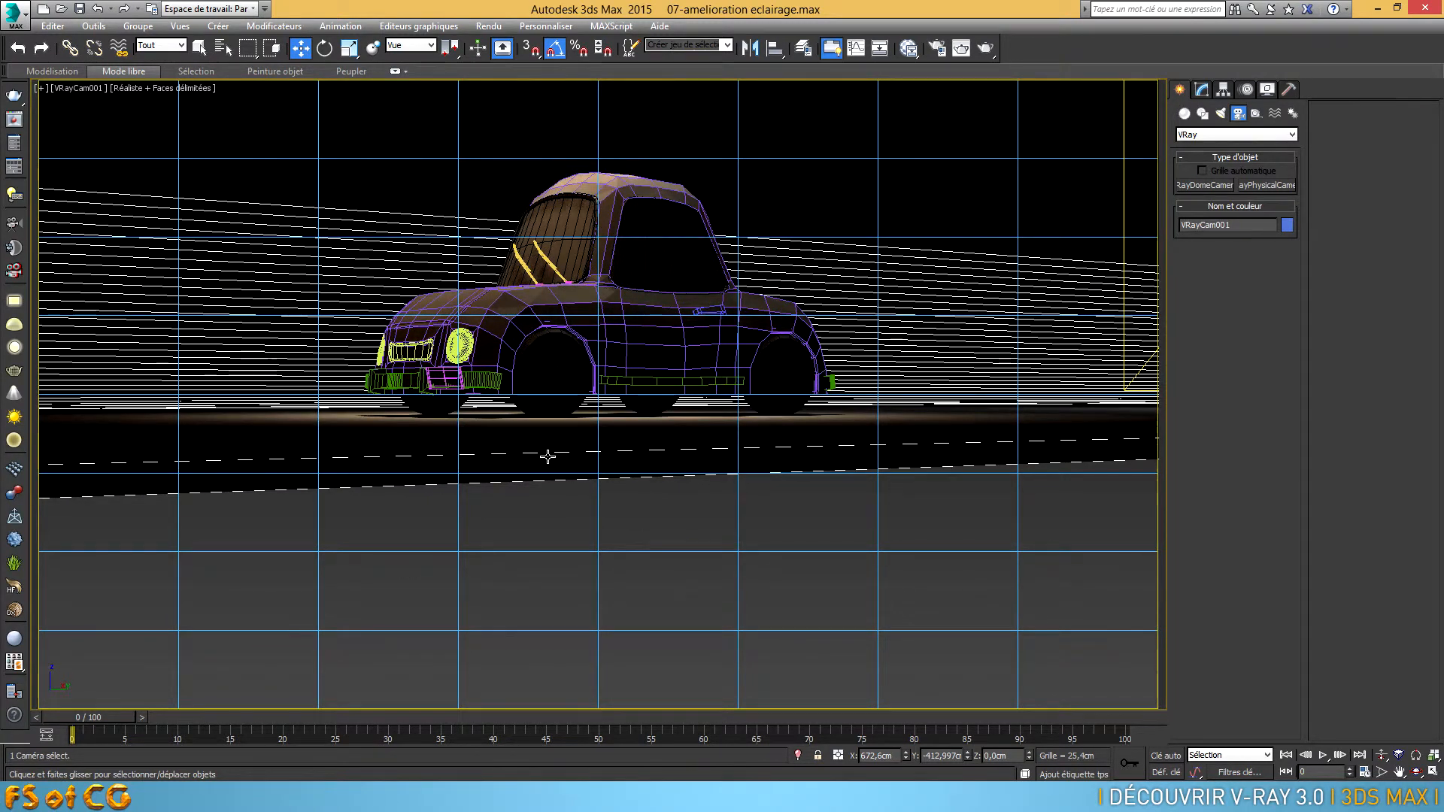
click(1383, 756)
click(779, 514)
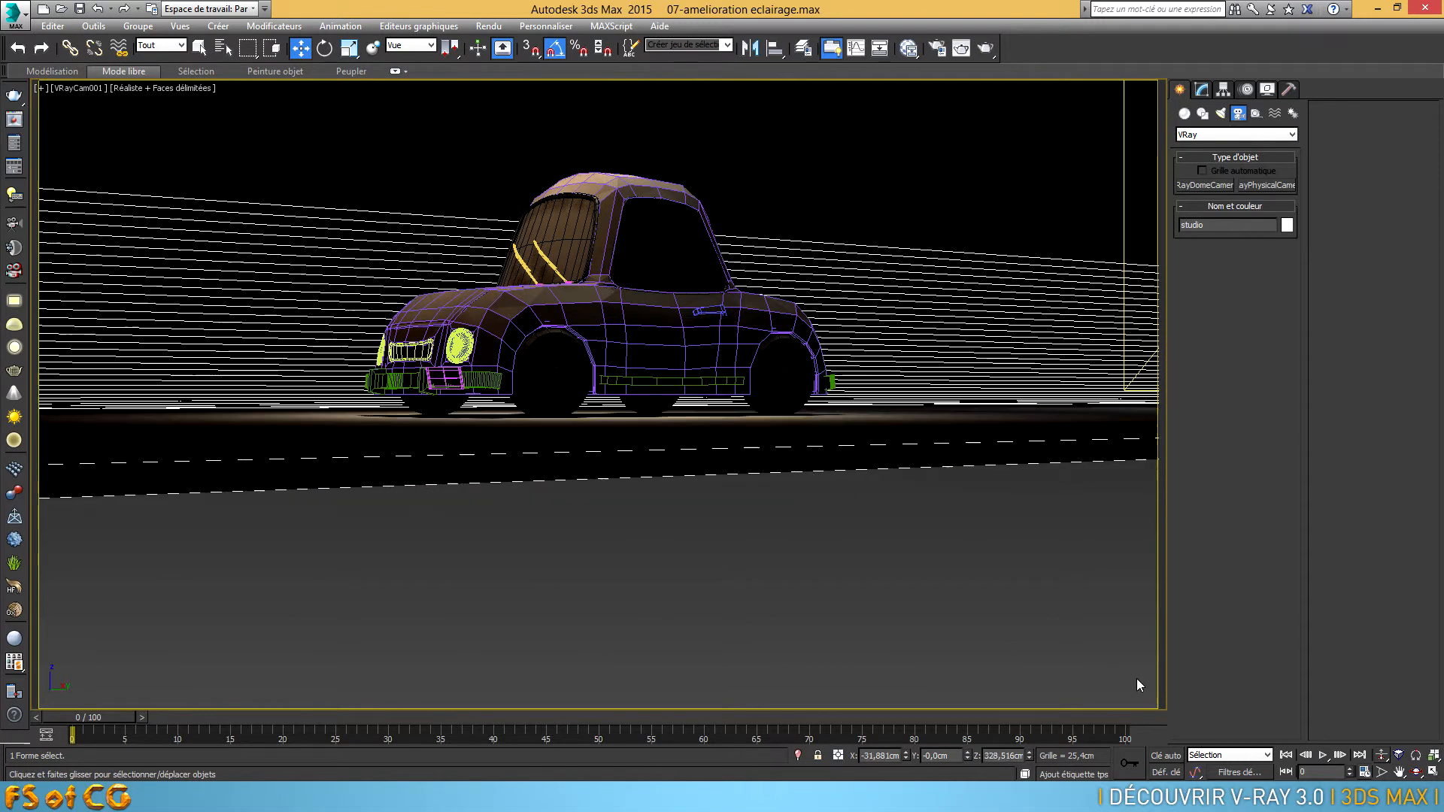
click(1382, 755)
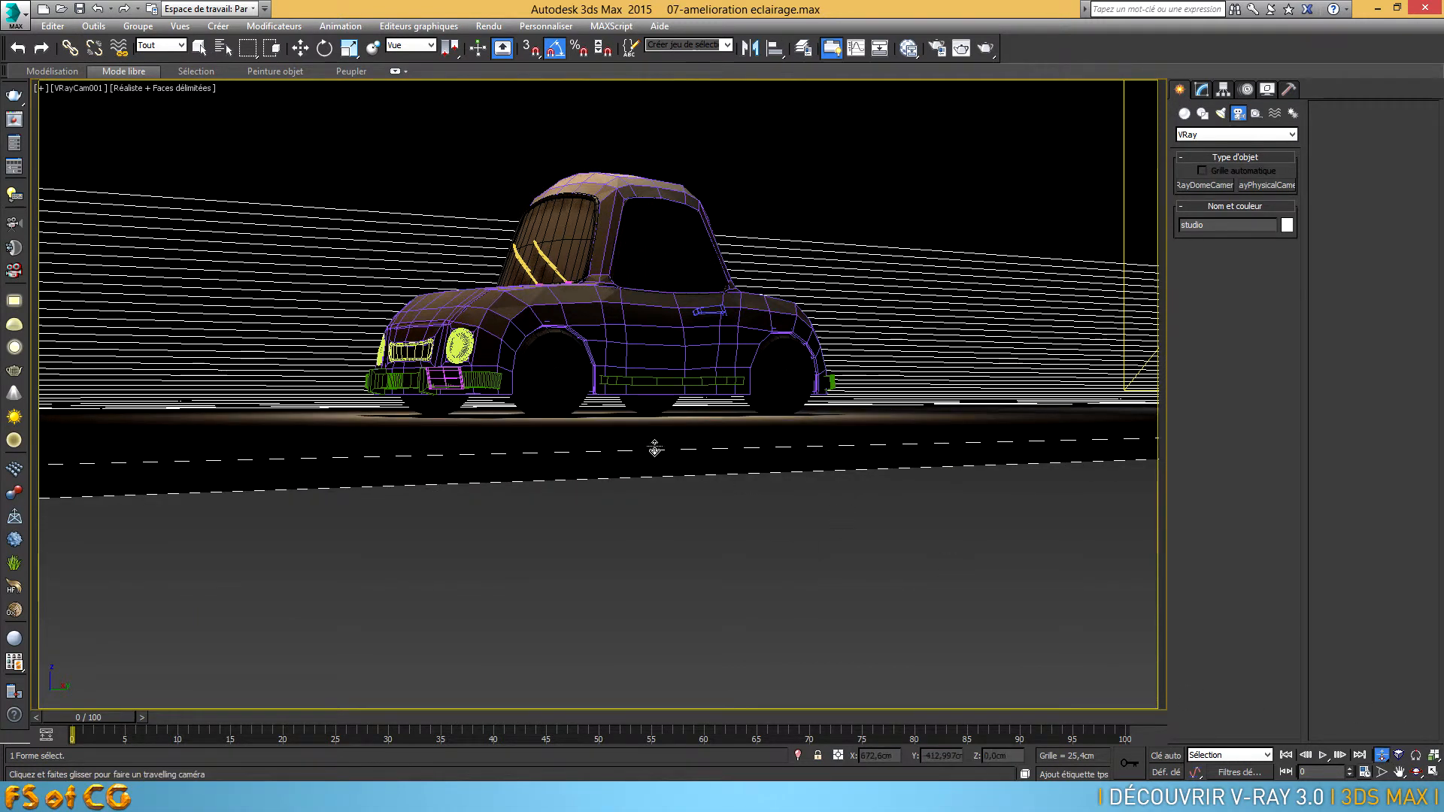
drag(672, 451, 836, 570)
Orbit the camera up to a higher three-quarter front view and dolly in until the car nearly fills the frame.
click(1399, 772)
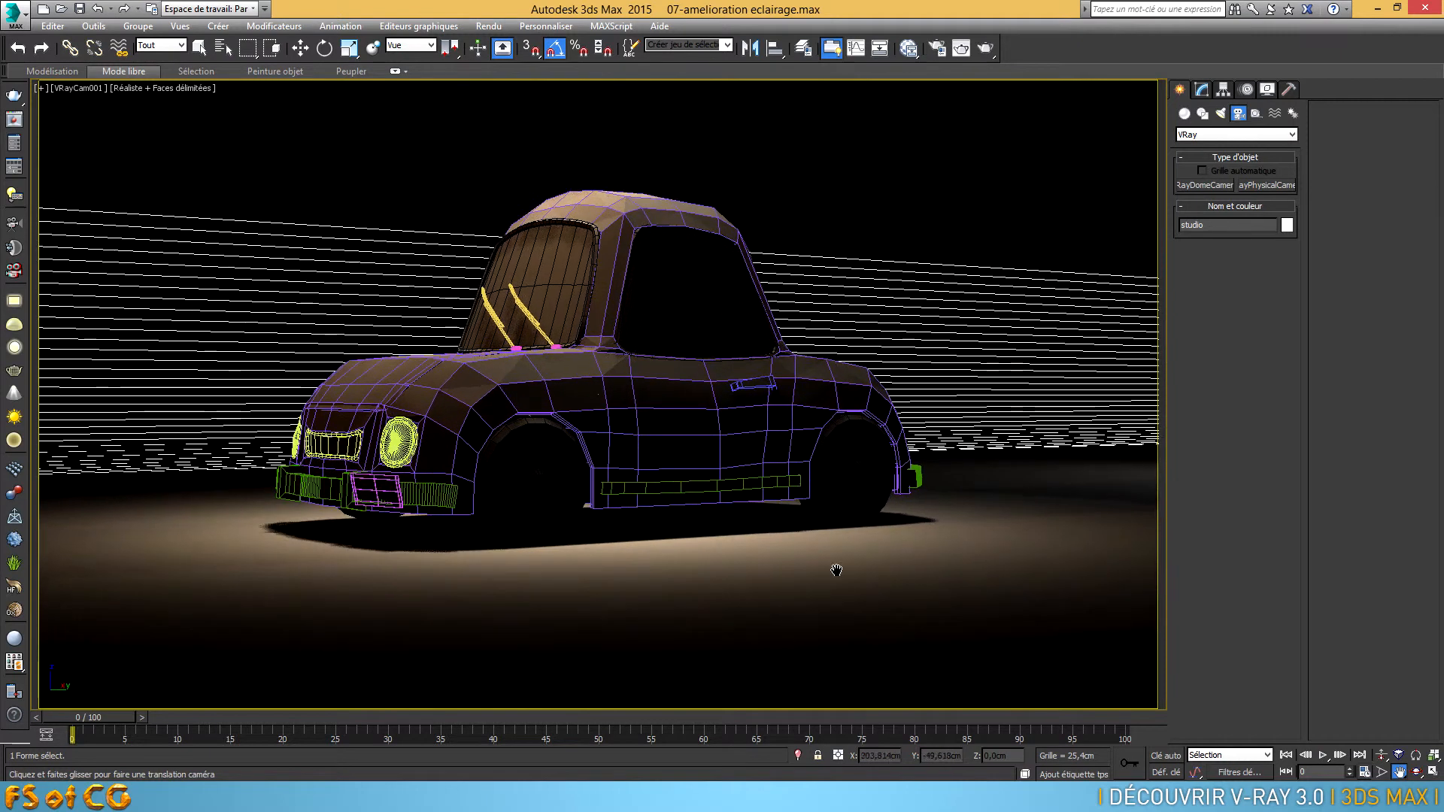
click(1416, 772)
drag(715, 467, 724, 478)
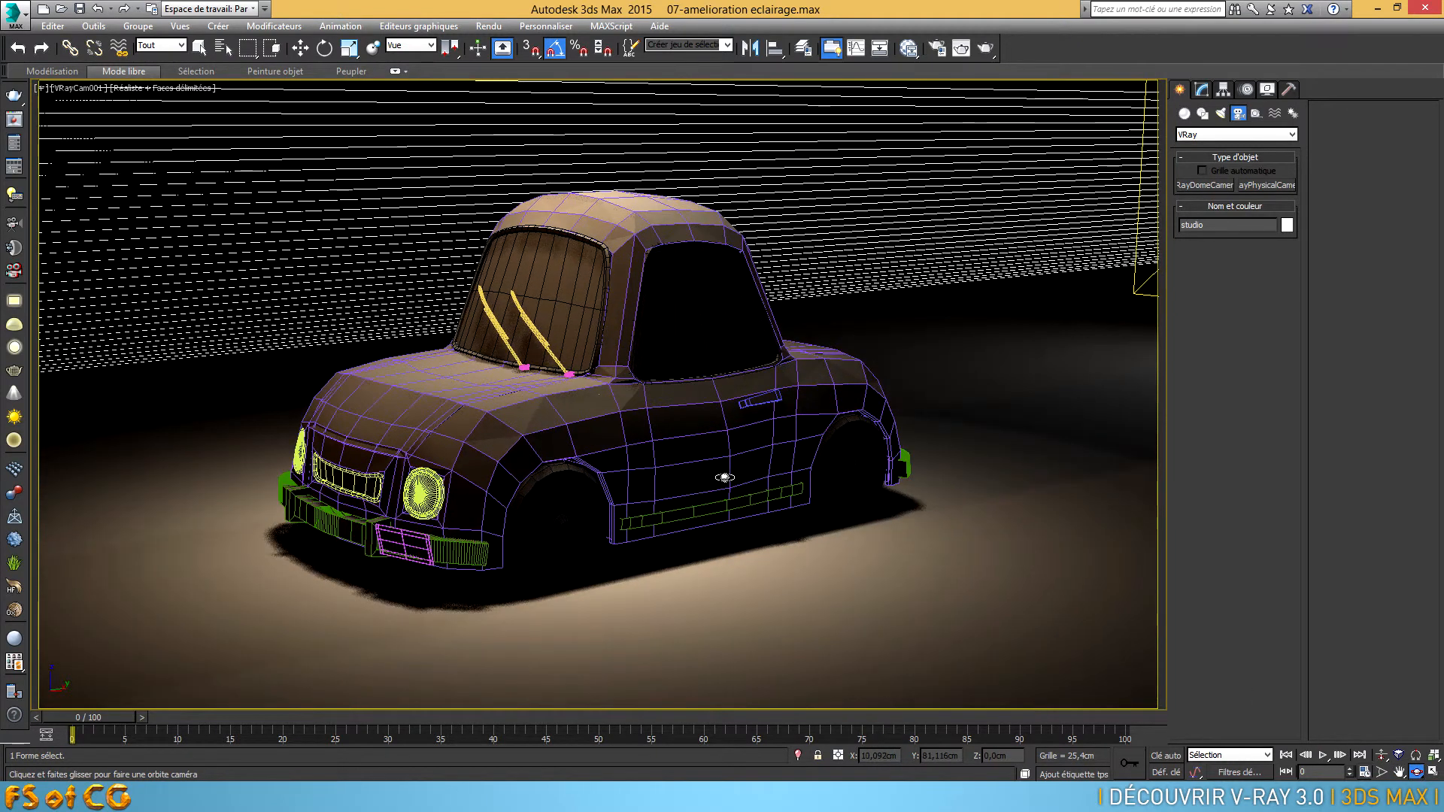
click(1381, 755)
drag(816, 578, 738, 537)
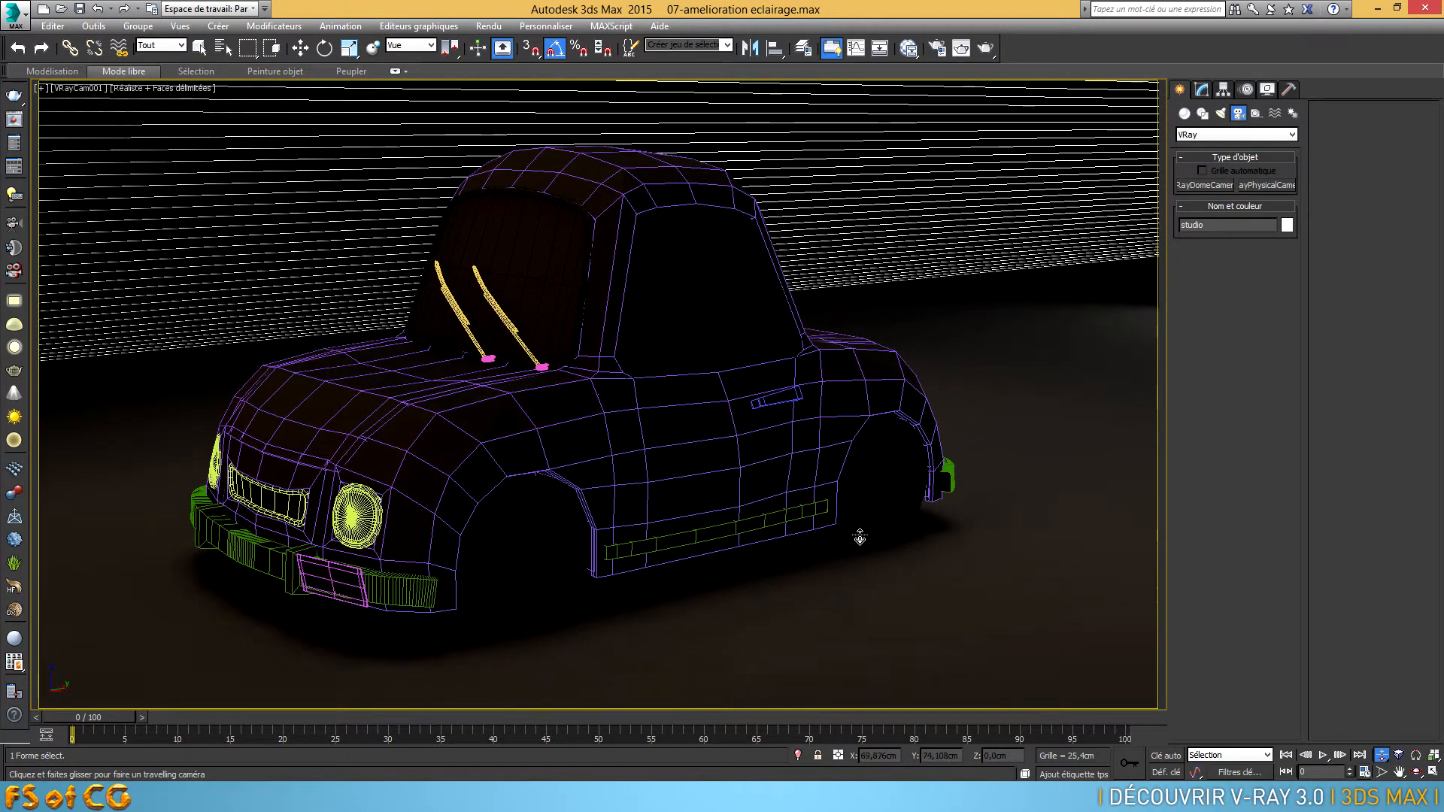
Open the V-Ray frame buffer and delete the two 07-amelioration eclairage renders from its history.
click(13, 120)
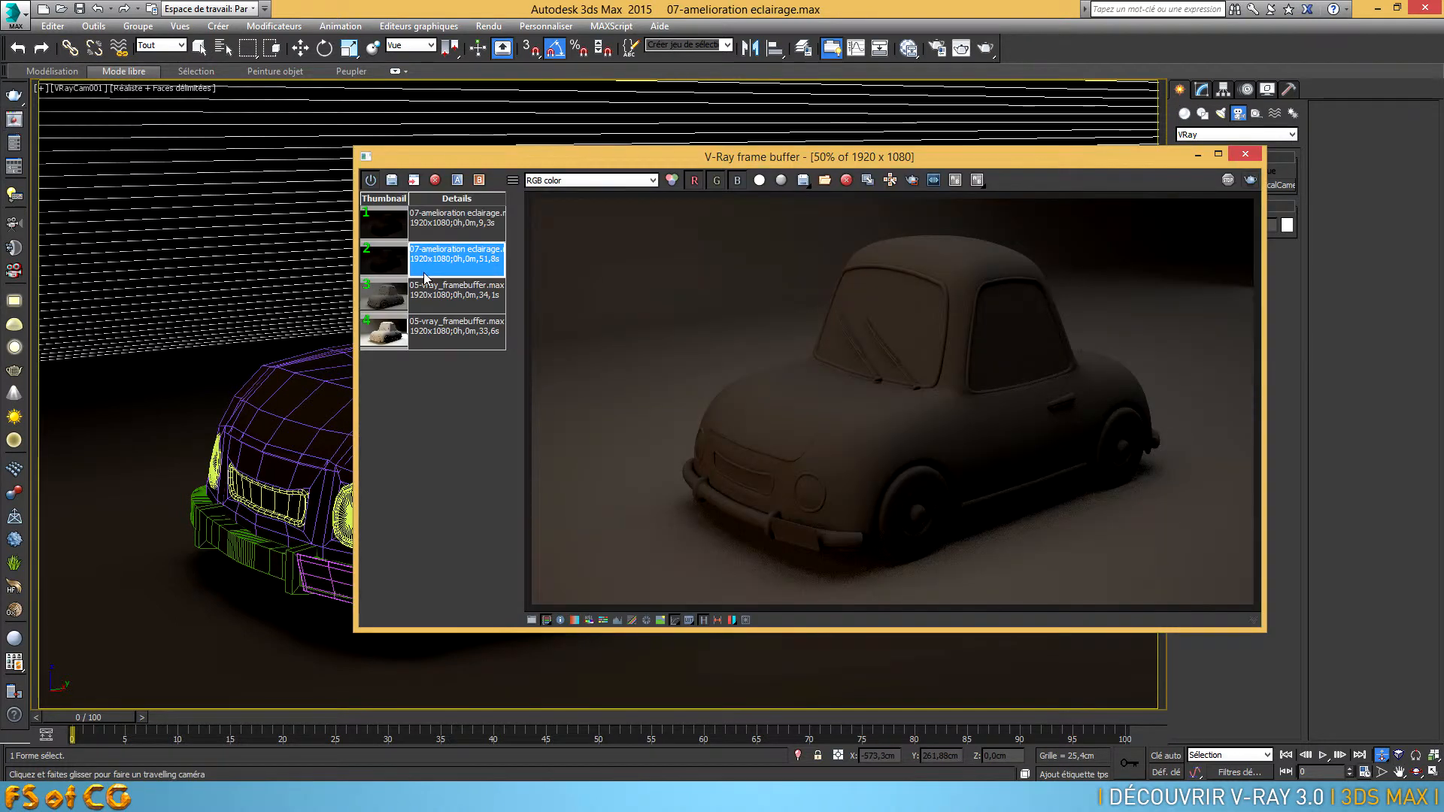
click(447, 230)
click(434, 181)
click(444, 224)
click(435, 180)
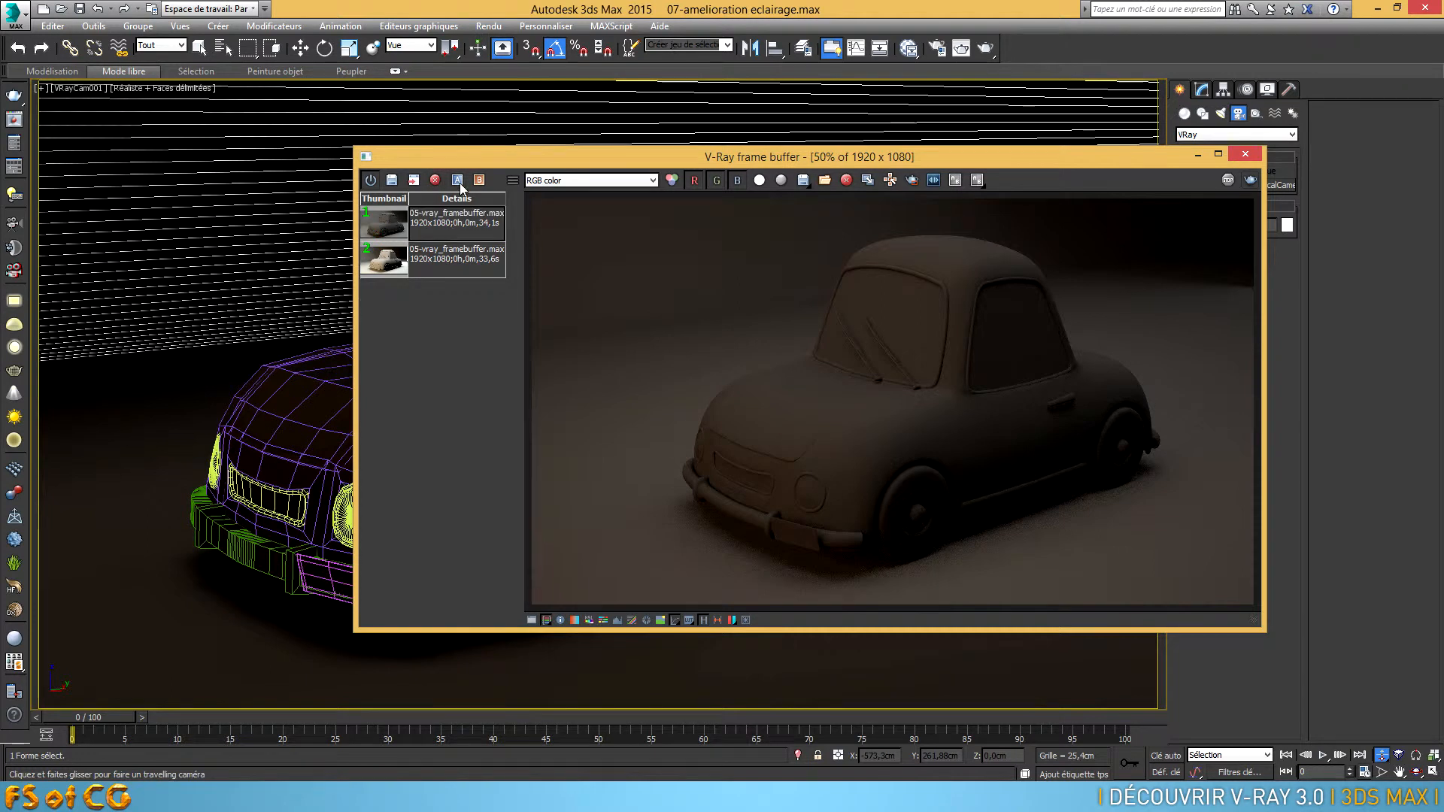
Load the darker 05-vray_framebuffer.max render from the history for viewing, and remove the 07-amelioration eclairage entry.
drag(505, 165, 466, 178)
click(416, 235)
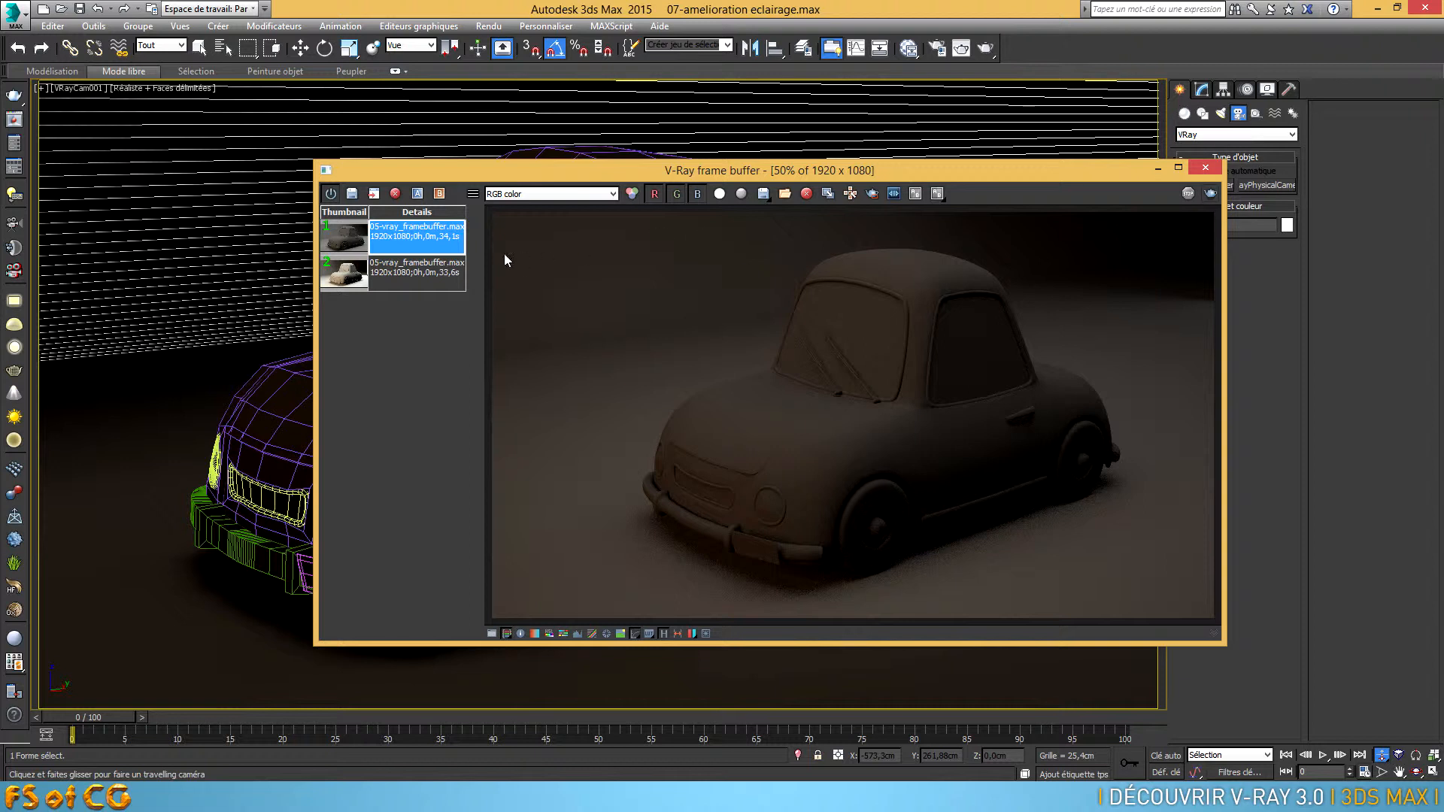
double_click(355, 238)
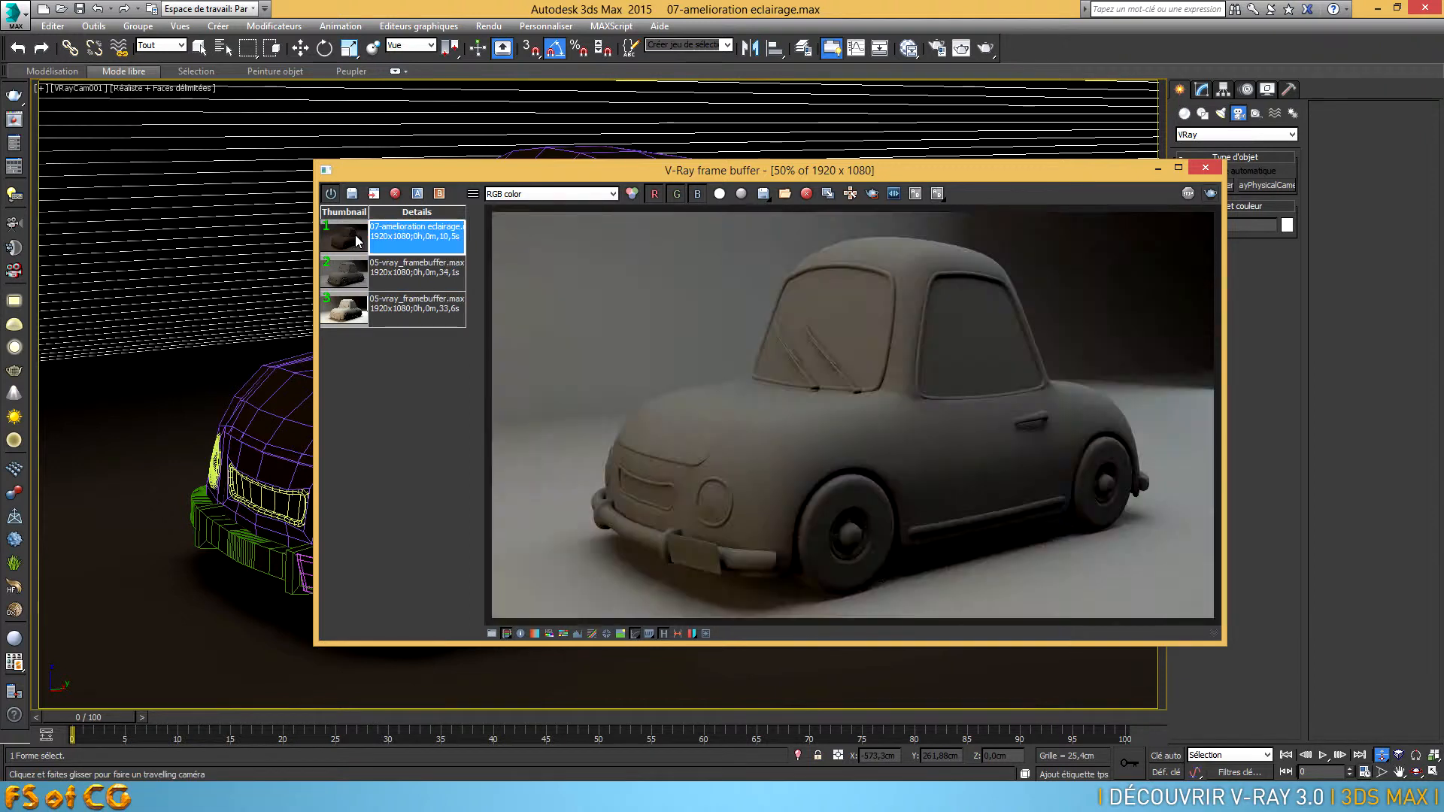
double_click(351, 280)
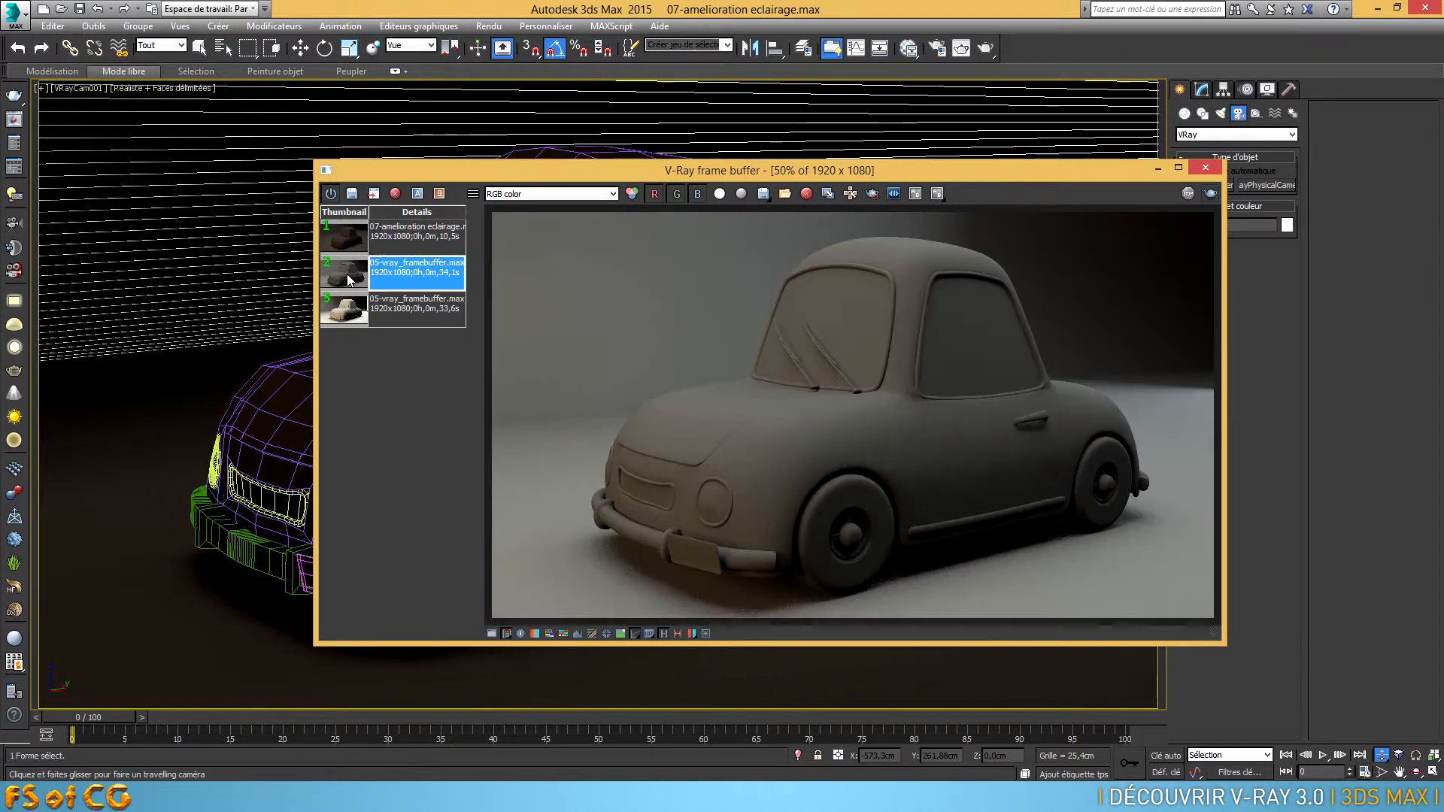
click(411, 238)
click(395, 193)
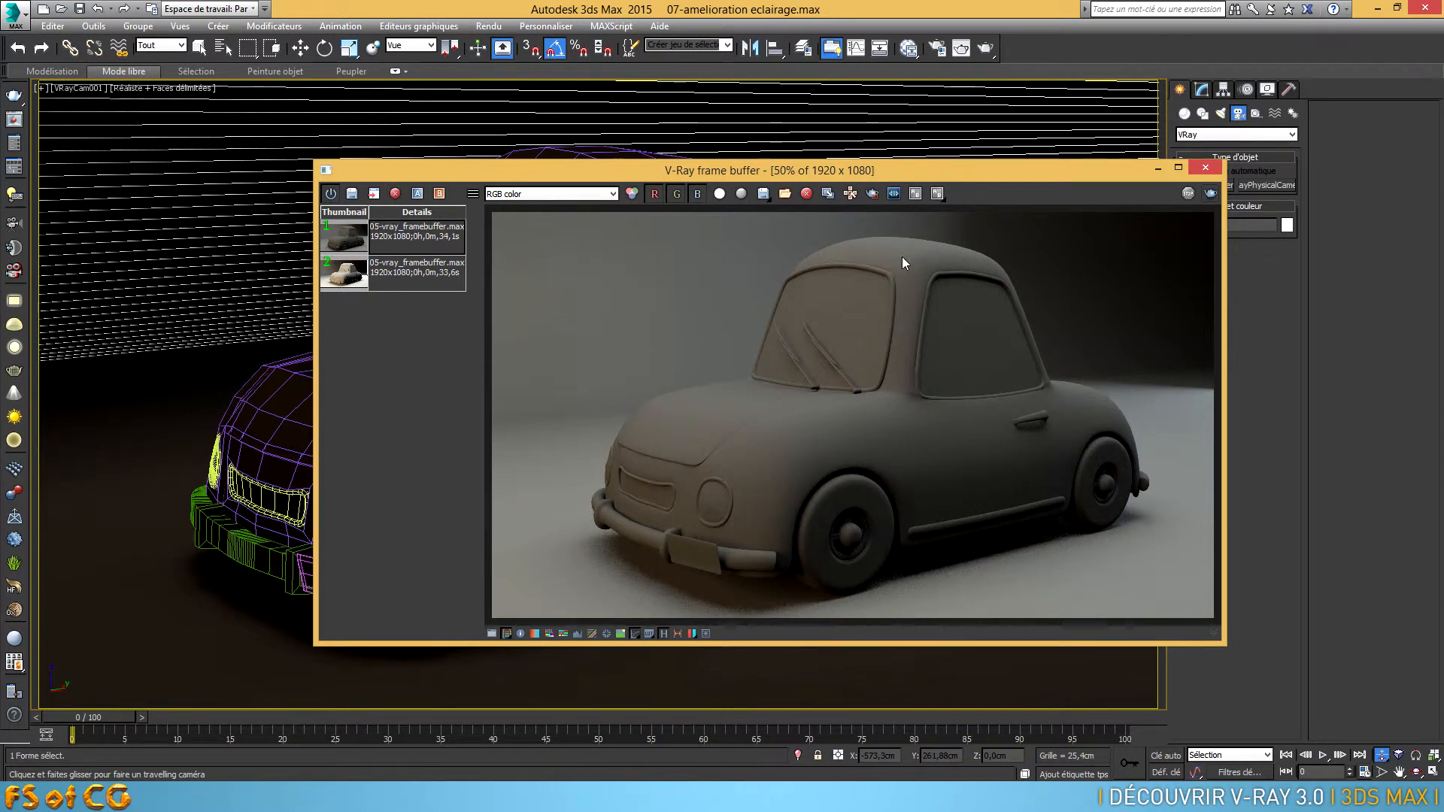
Render the VRayCam001 view, stop the render before it finishes, and save the image to the frame buffer history.
click(1209, 194)
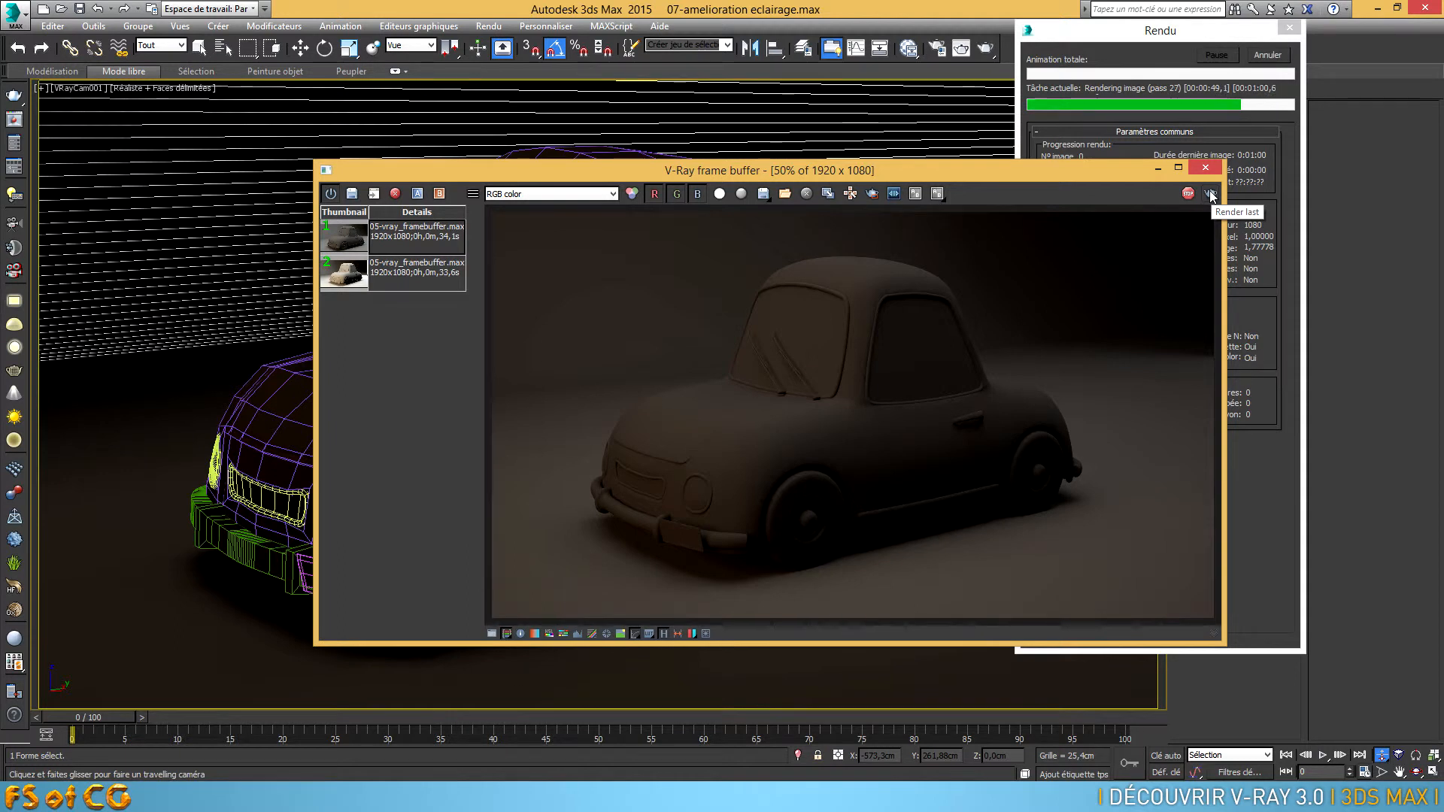
click(1265, 56)
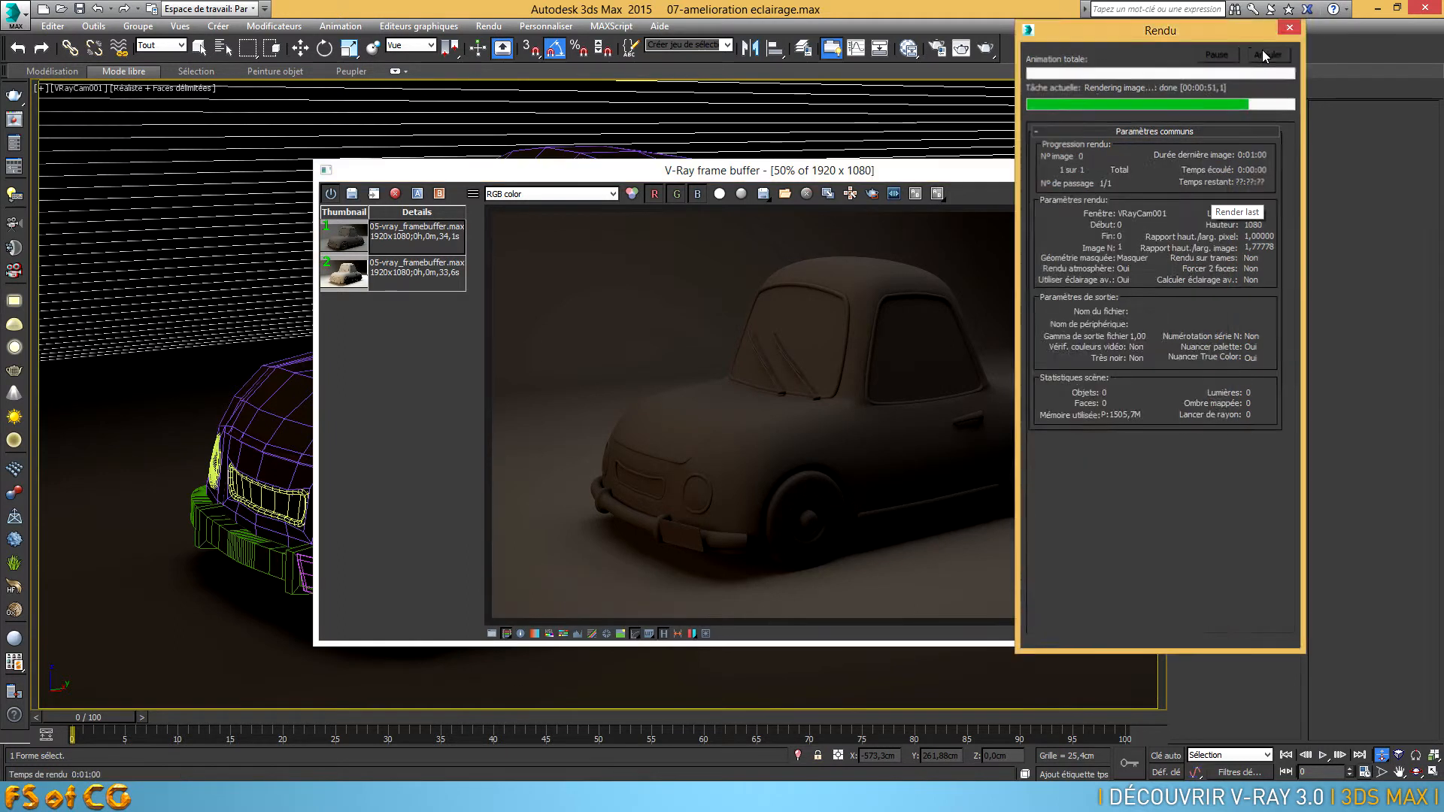
click(1265, 56)
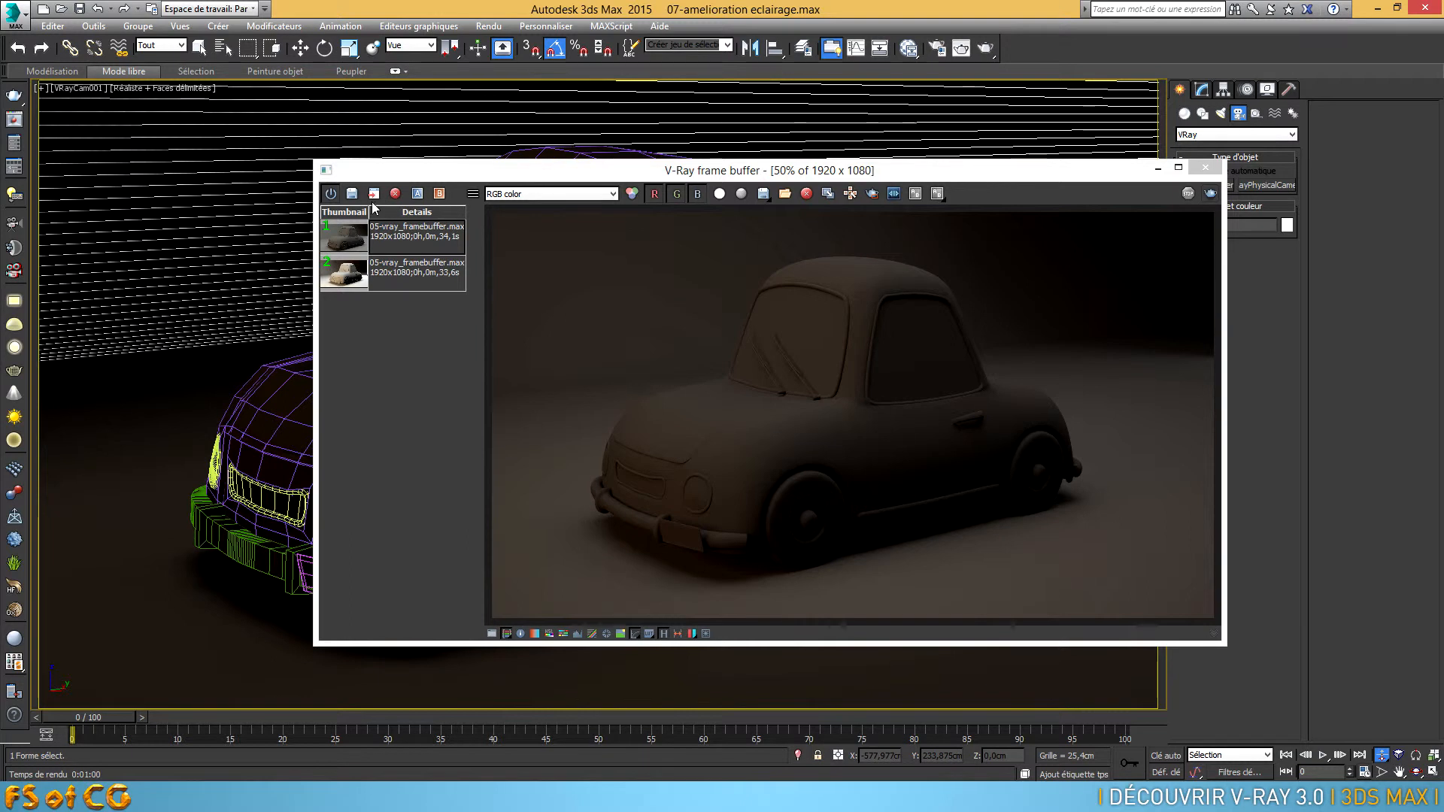
click(351, 195)
click(352, 195)
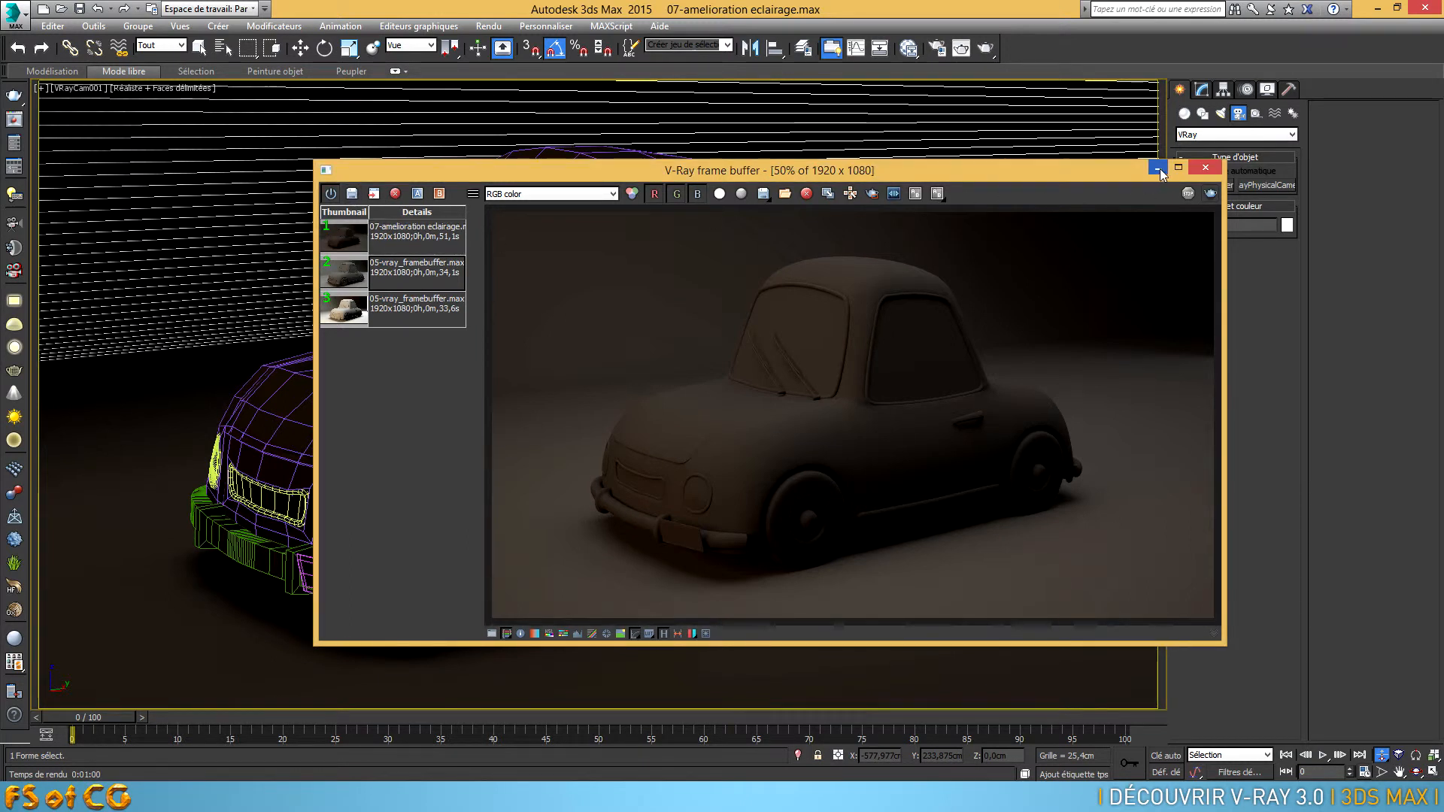
click(1205, 167)
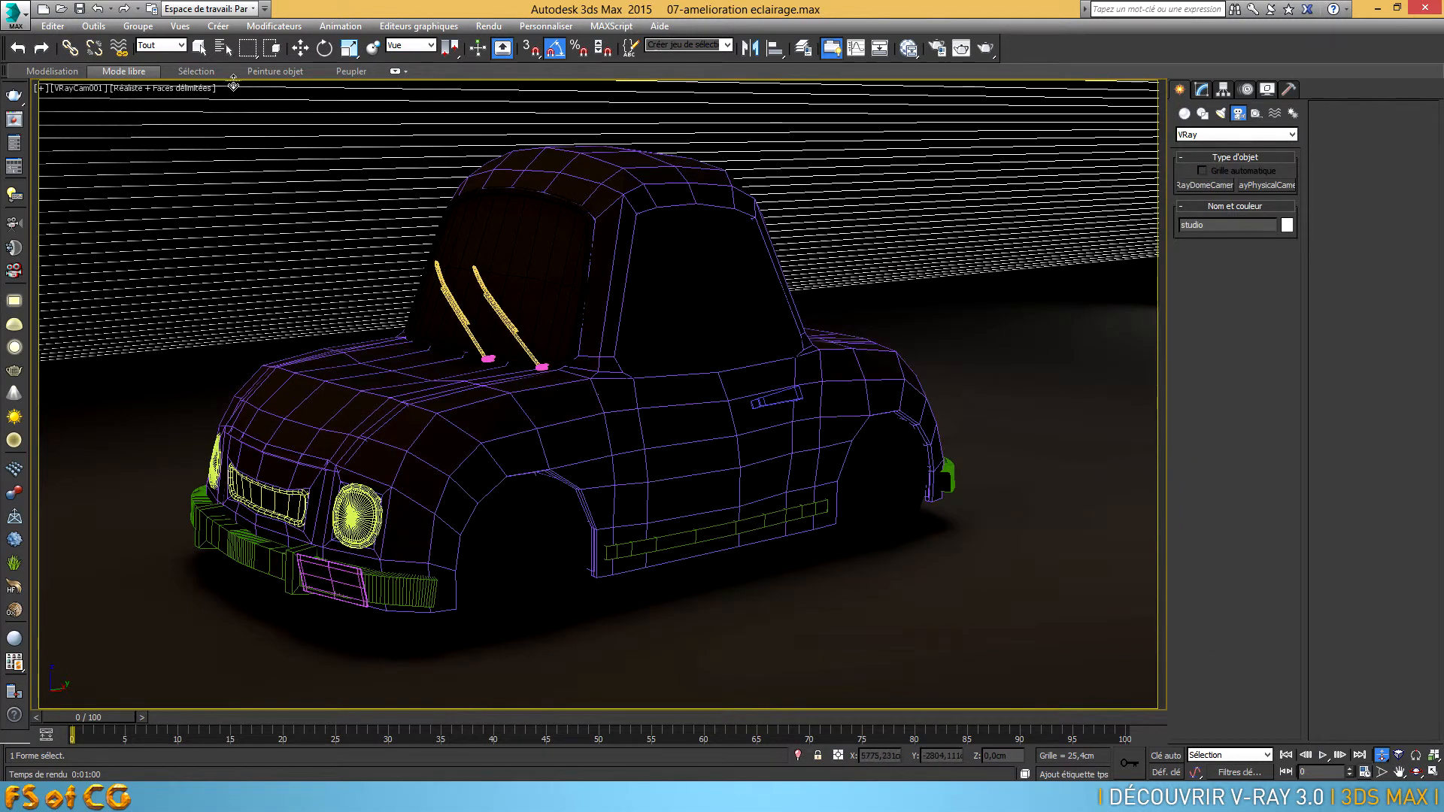
Select the VRayCam001 camera from the scene object list and show its parameters for editing.
click(224, 48)
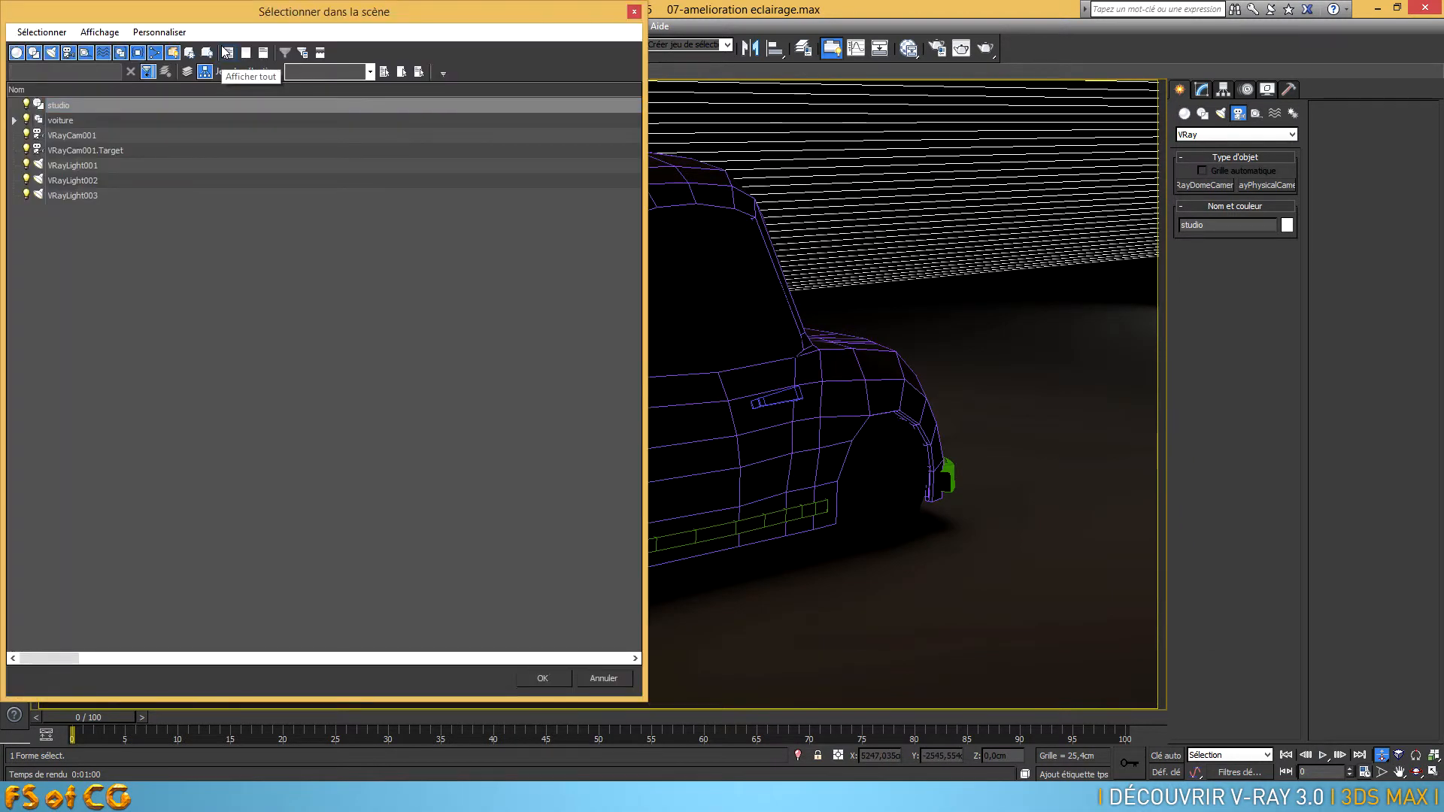
double_click(55, 137)
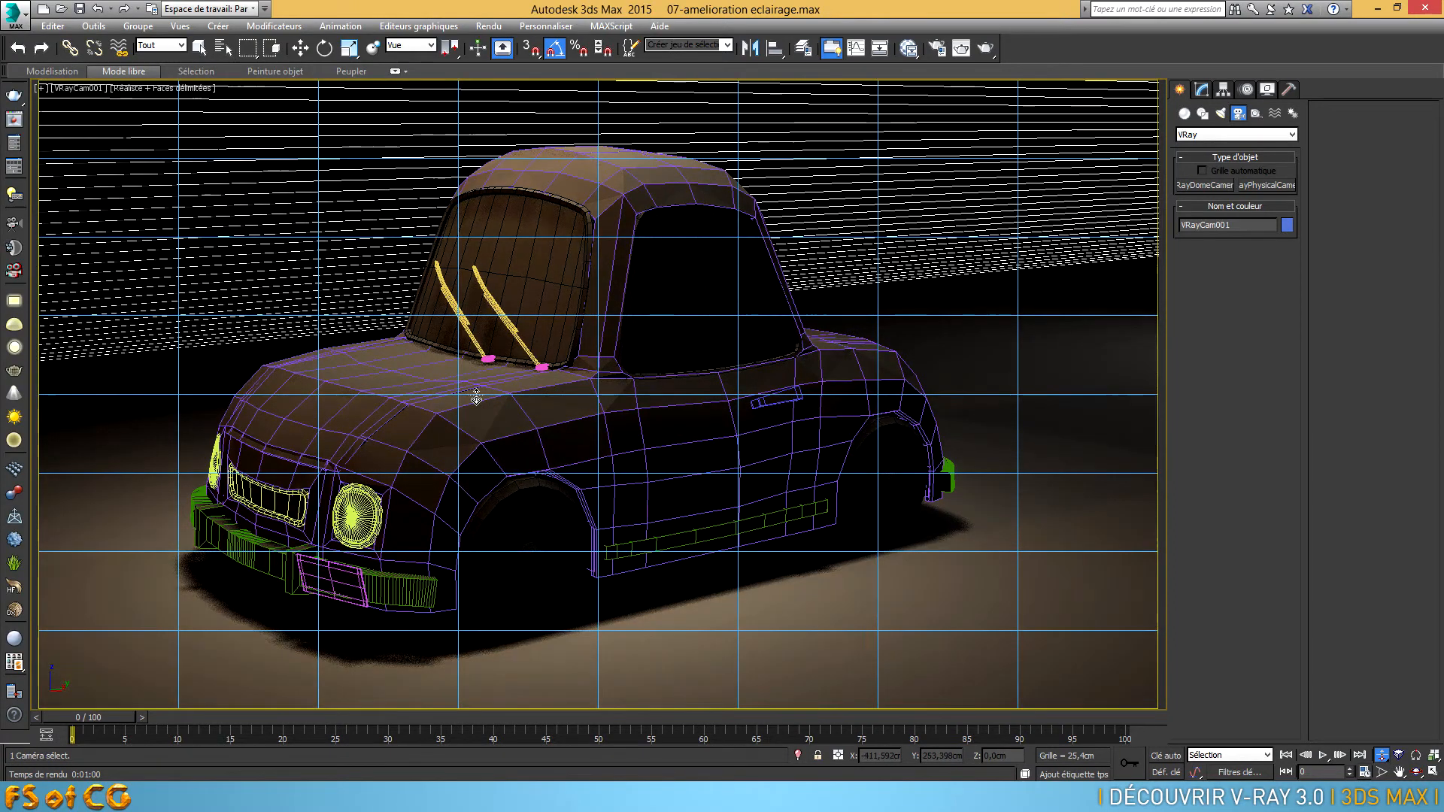
click(1204, 89)
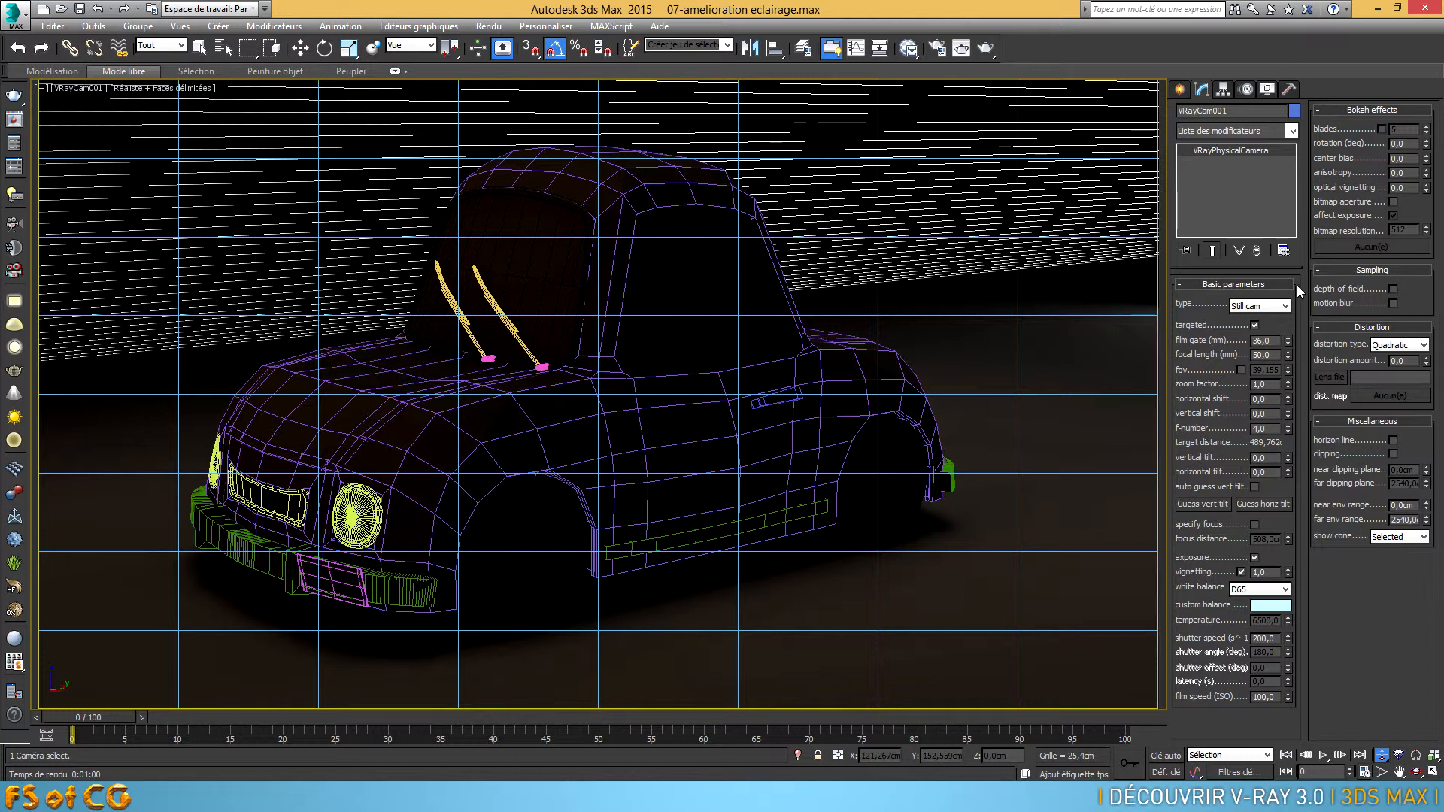
Try focal lengths of 80, 40 and 22 mm on the camera, and return it to 50 mm.
double_click(1264, 355)
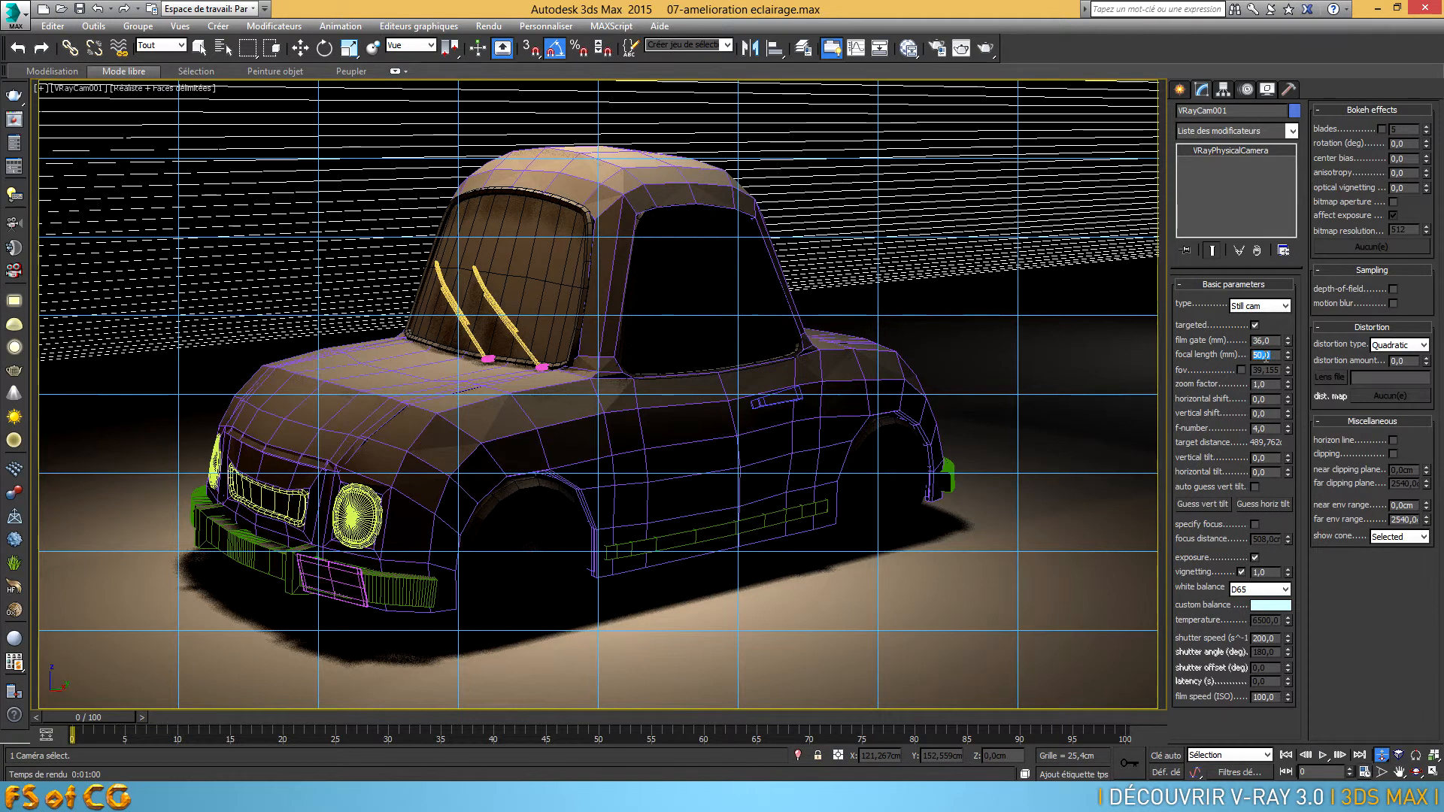
text(80)
key(Return)
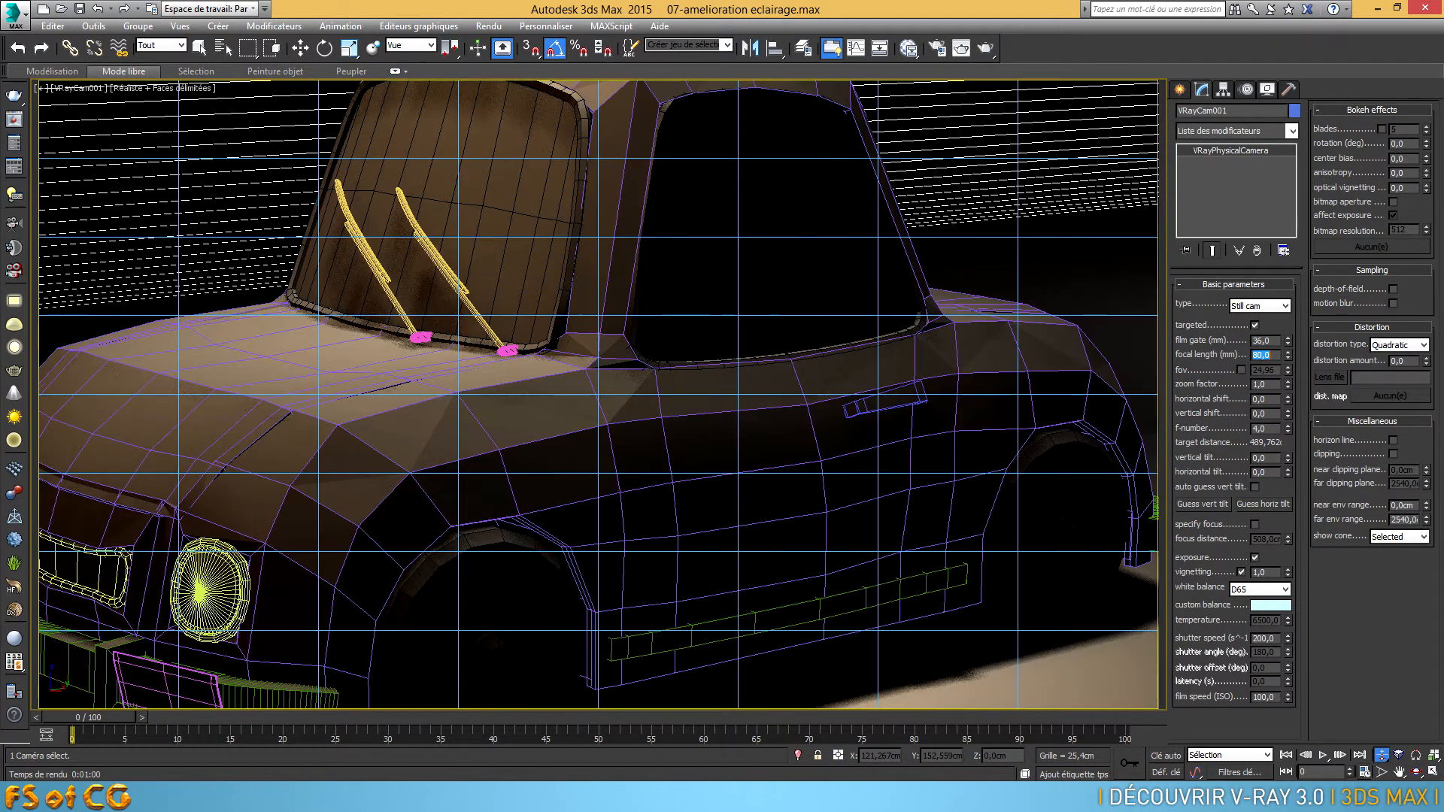
text(40)
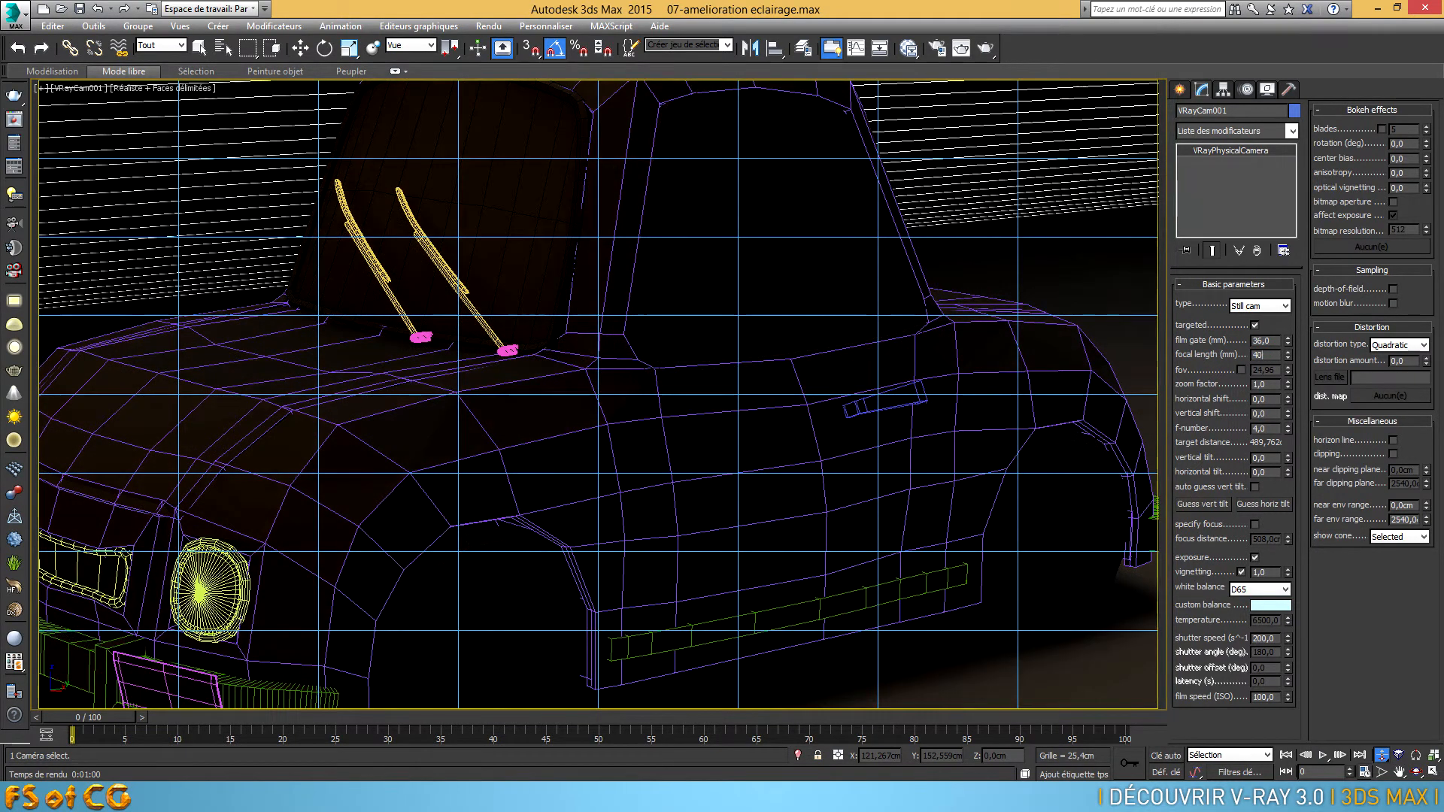
key(Return)
text(22)
key(Return)
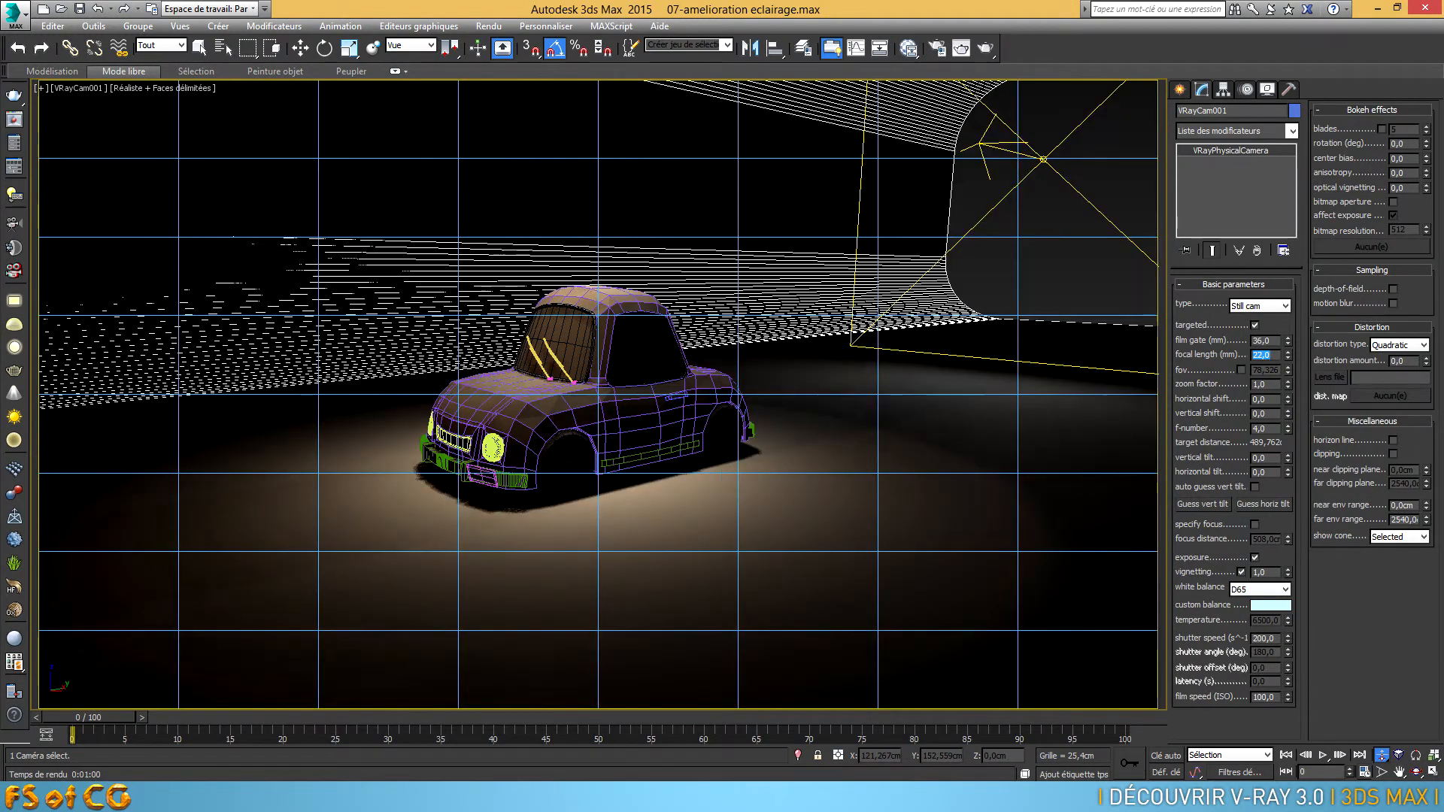
text(50)
key(Return)
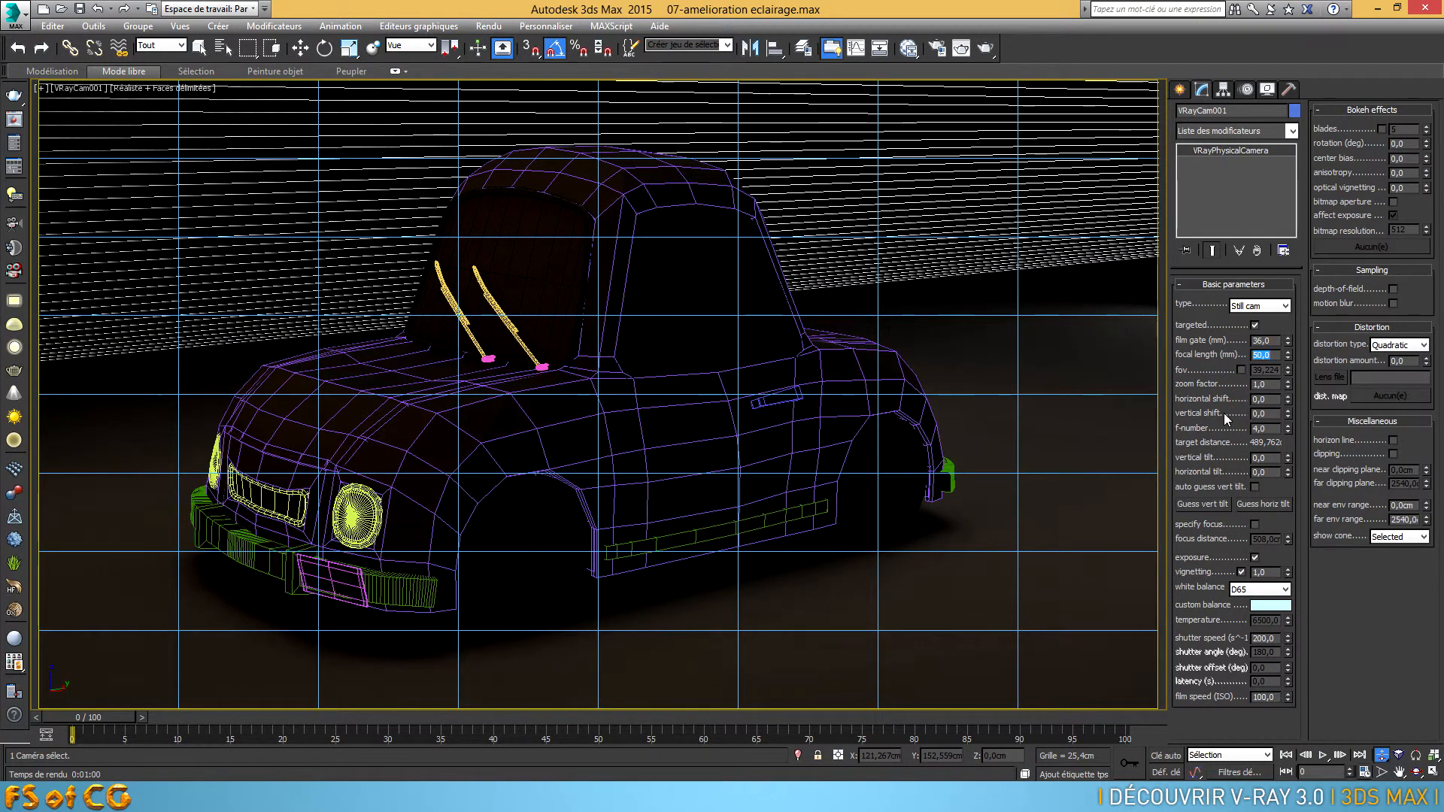
Set the camera's f-number to 2,8.
double_click(1265, 428)
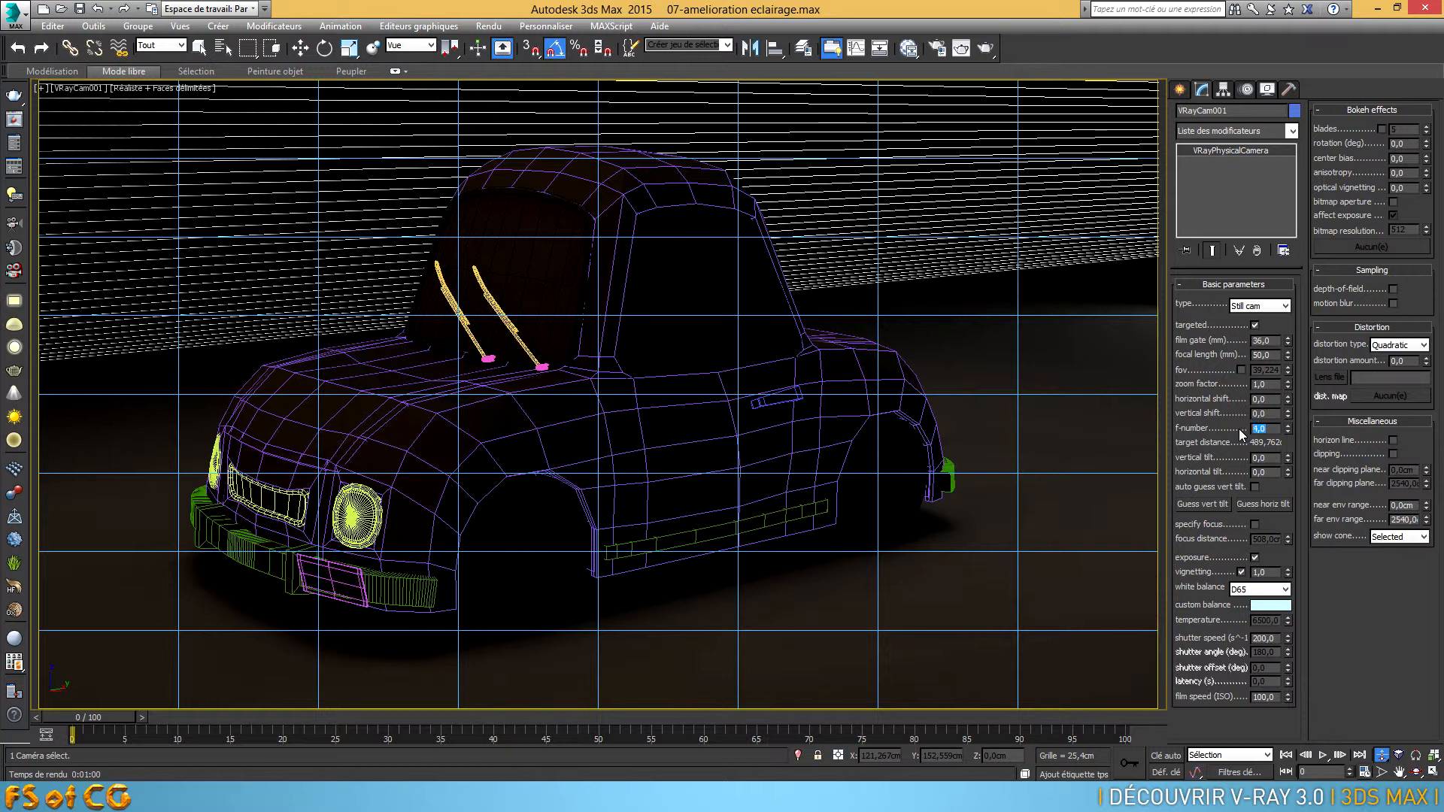
text(2,8)
key(ctrl+z)
text(2,8)
key(Return)
Render the camera view in the V-Ray frame buffer, stop it early, and save the image to the history.
click(15, 120)
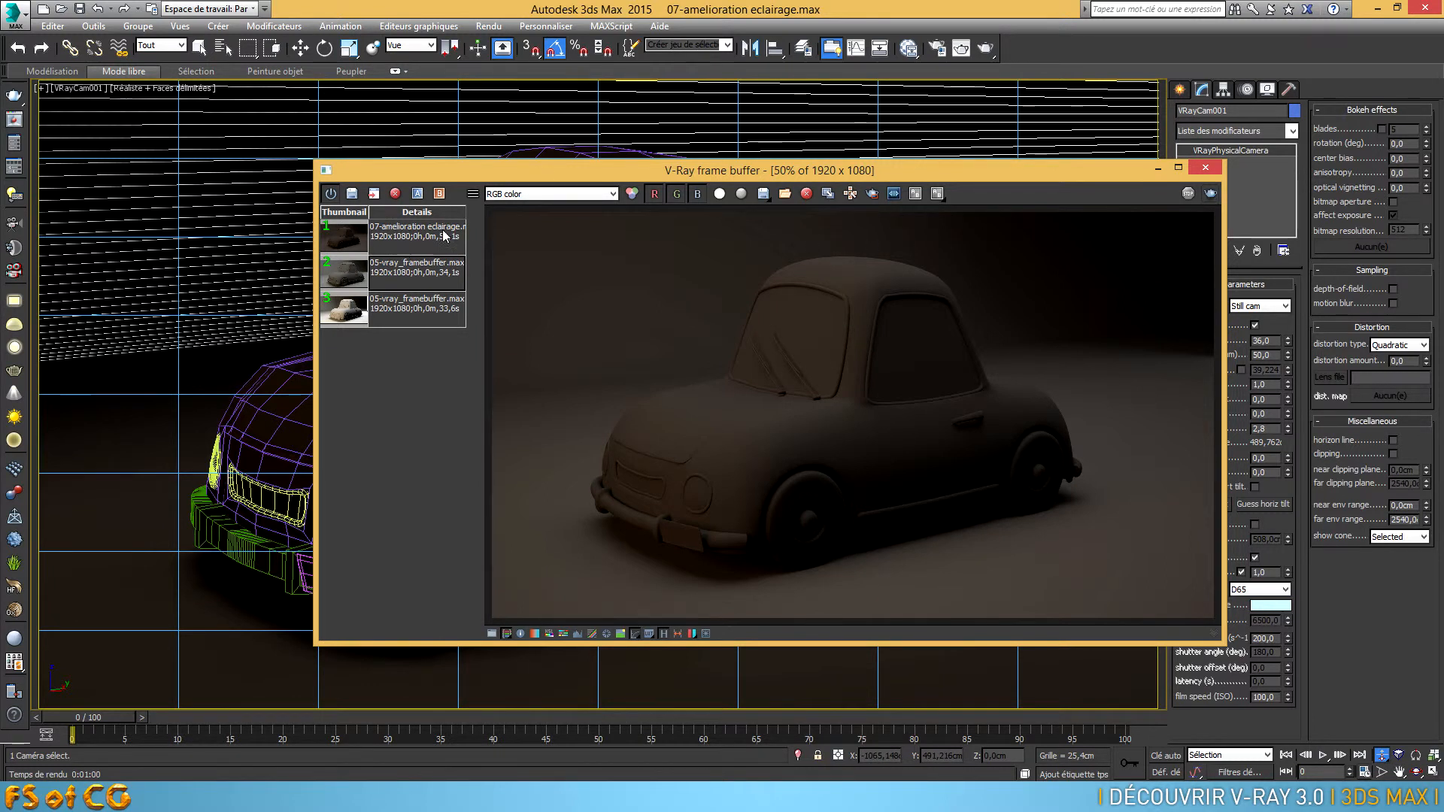
click(1210, 193)
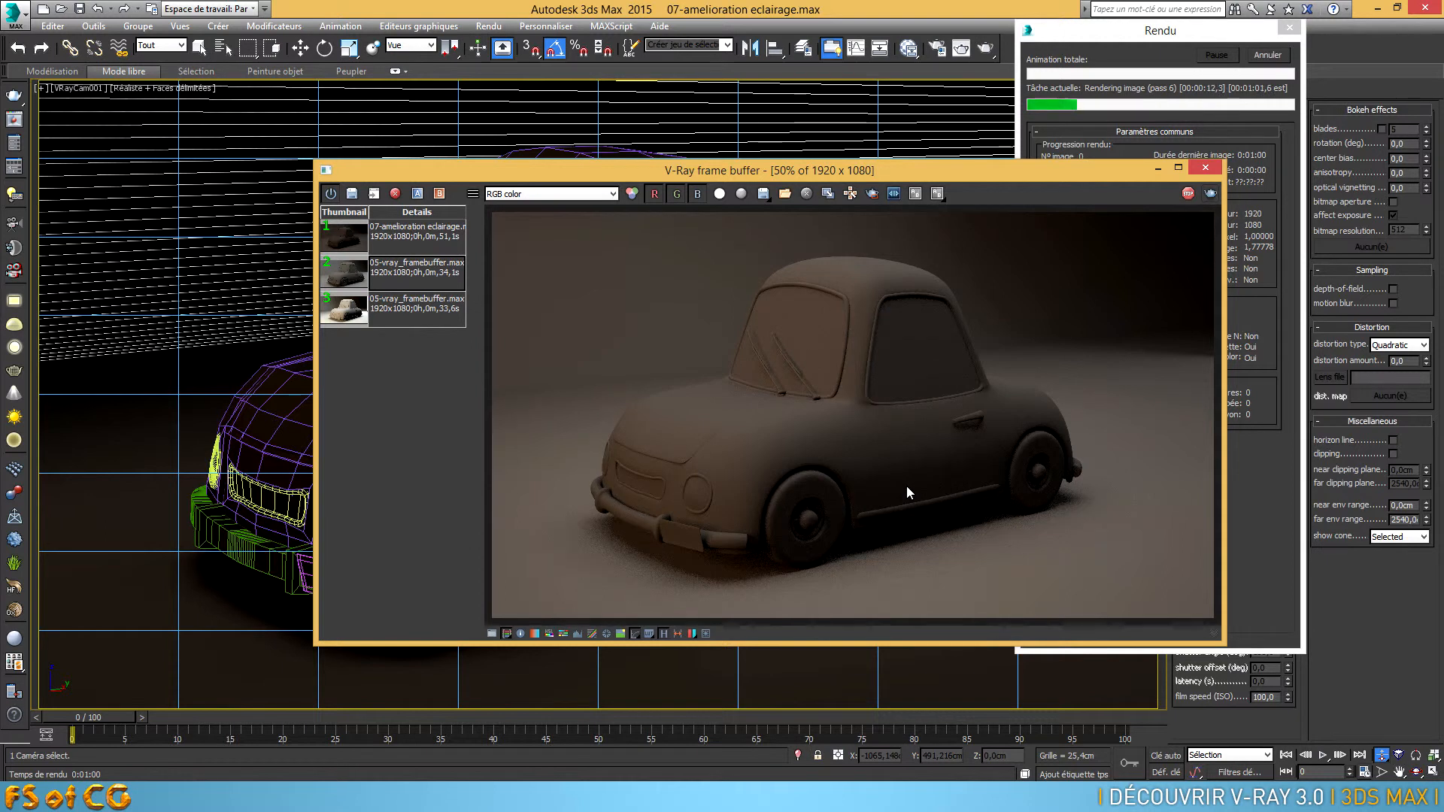
click(1186, 197)
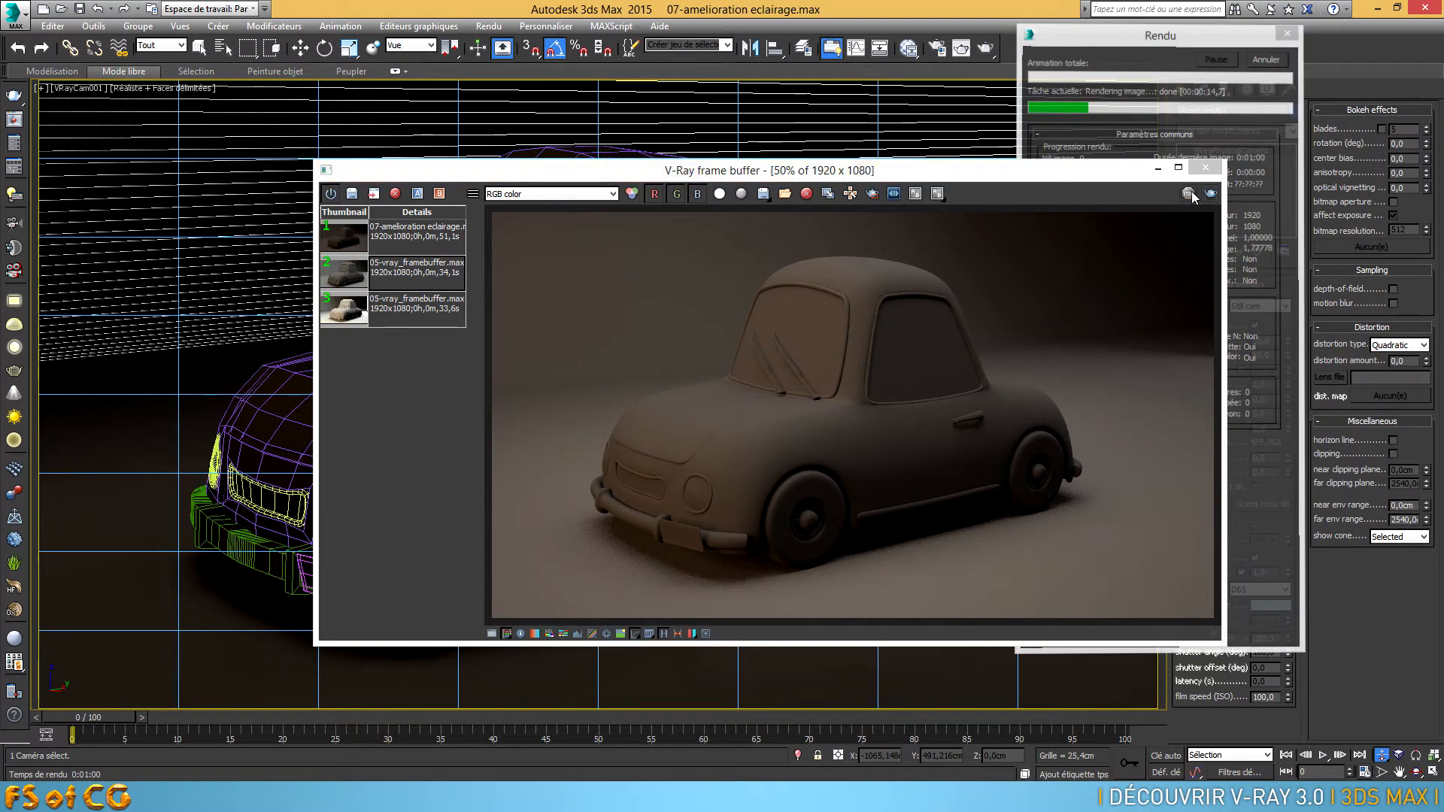
click(351, 195)
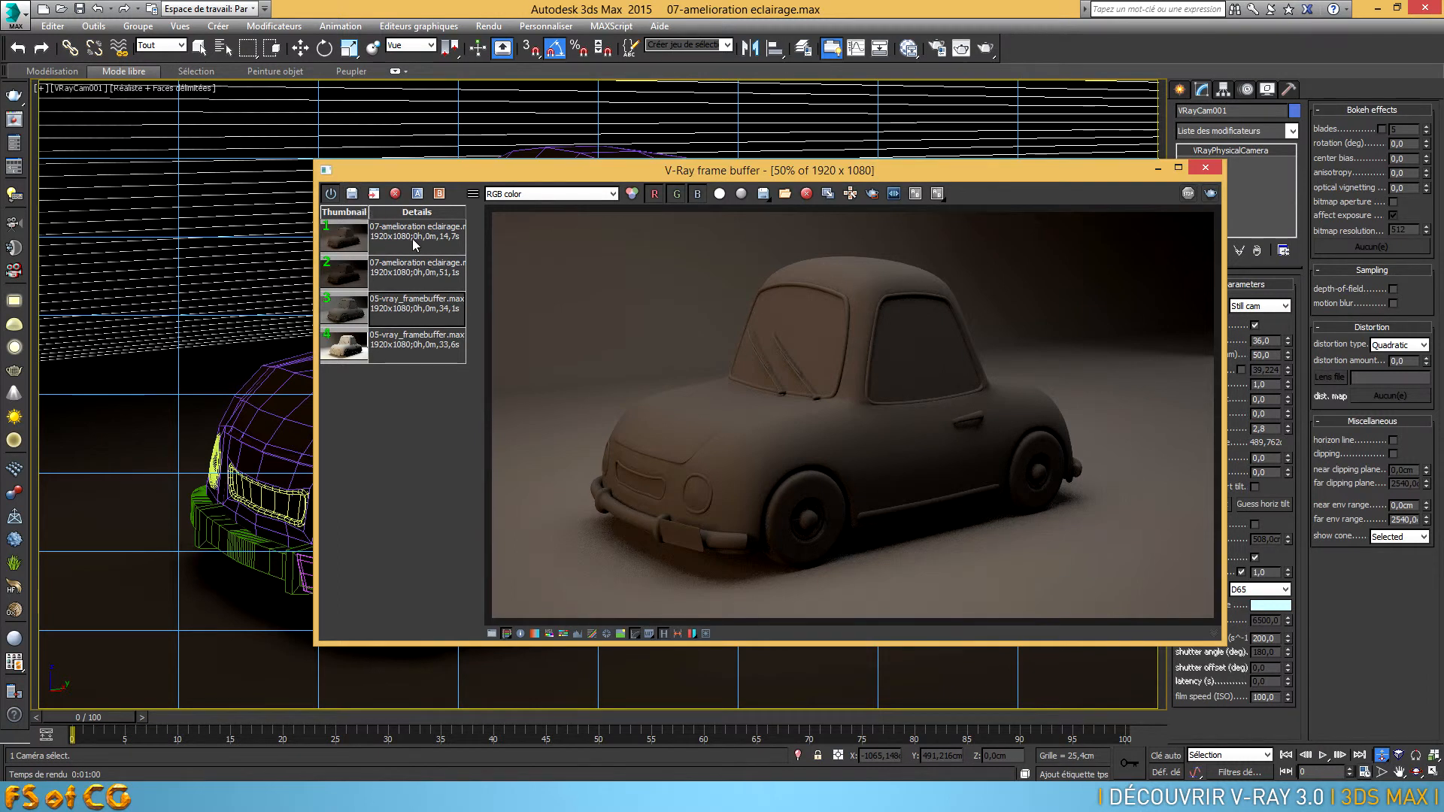
Compare the newest saved render as A with the previous 07-amelioration eclairage render as B using the split divider, and close the frame buffer.
click(414, 239)
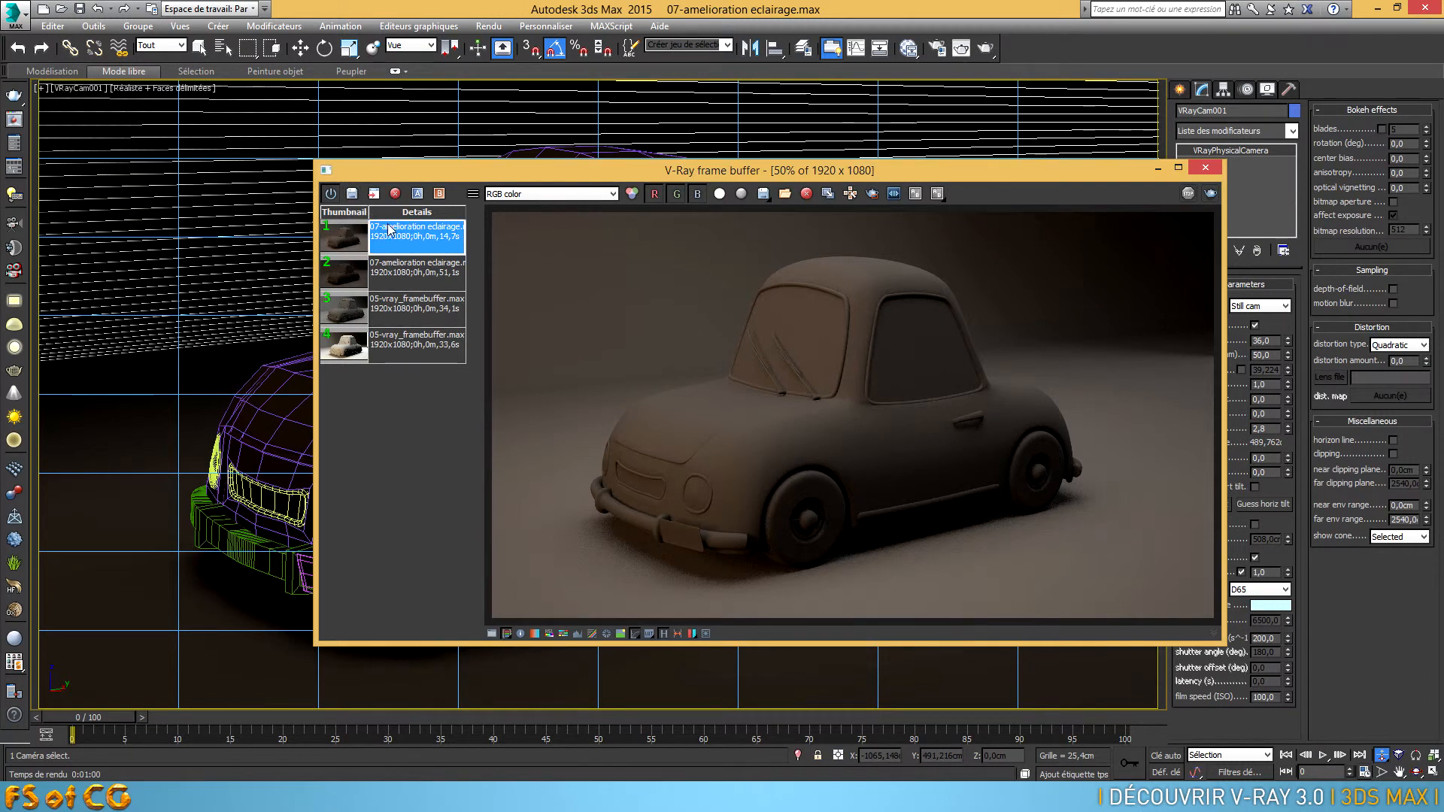
click(418, 195)
click(412, 277)
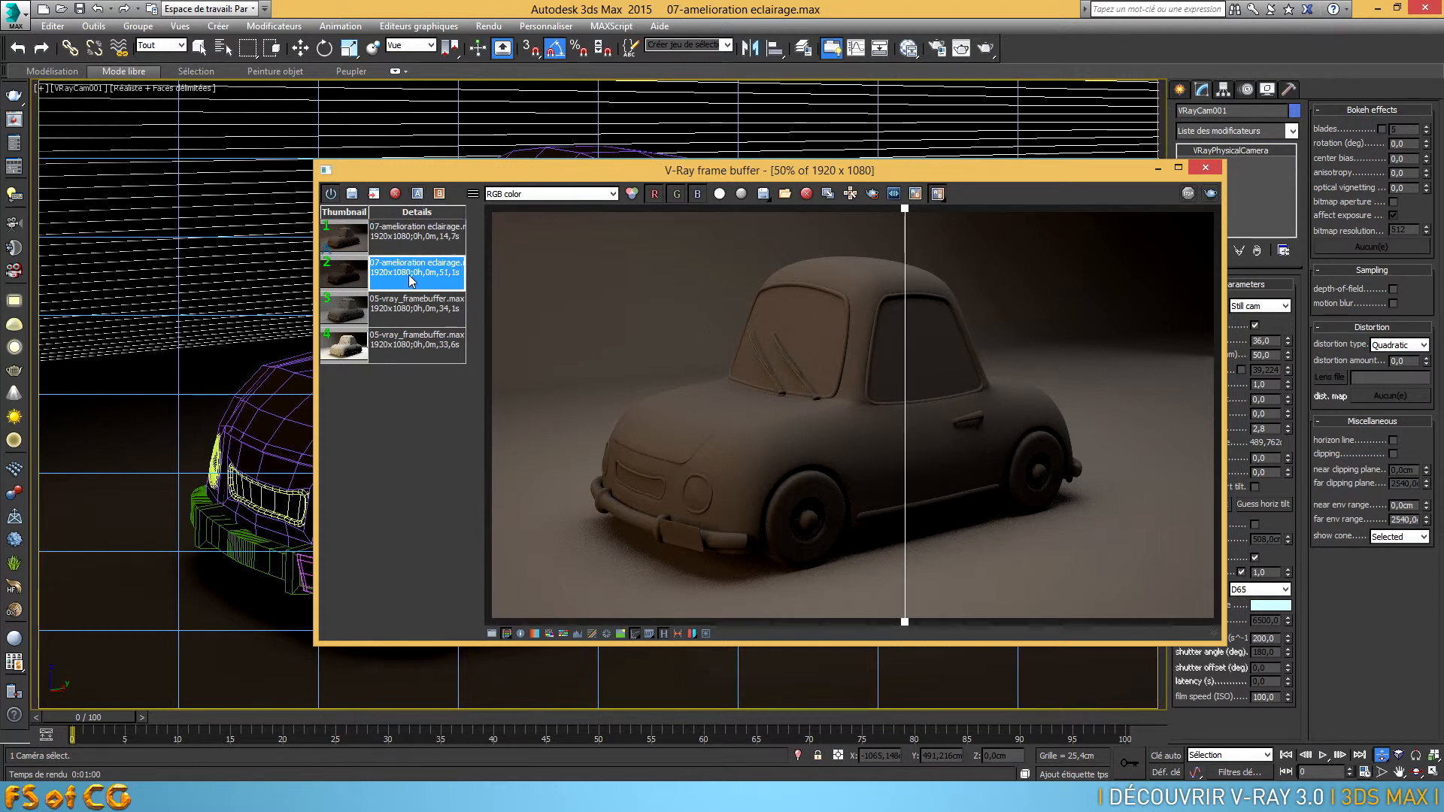
click(440, 194)
drag(906, 213, 886, 345)
click(1201, 171)
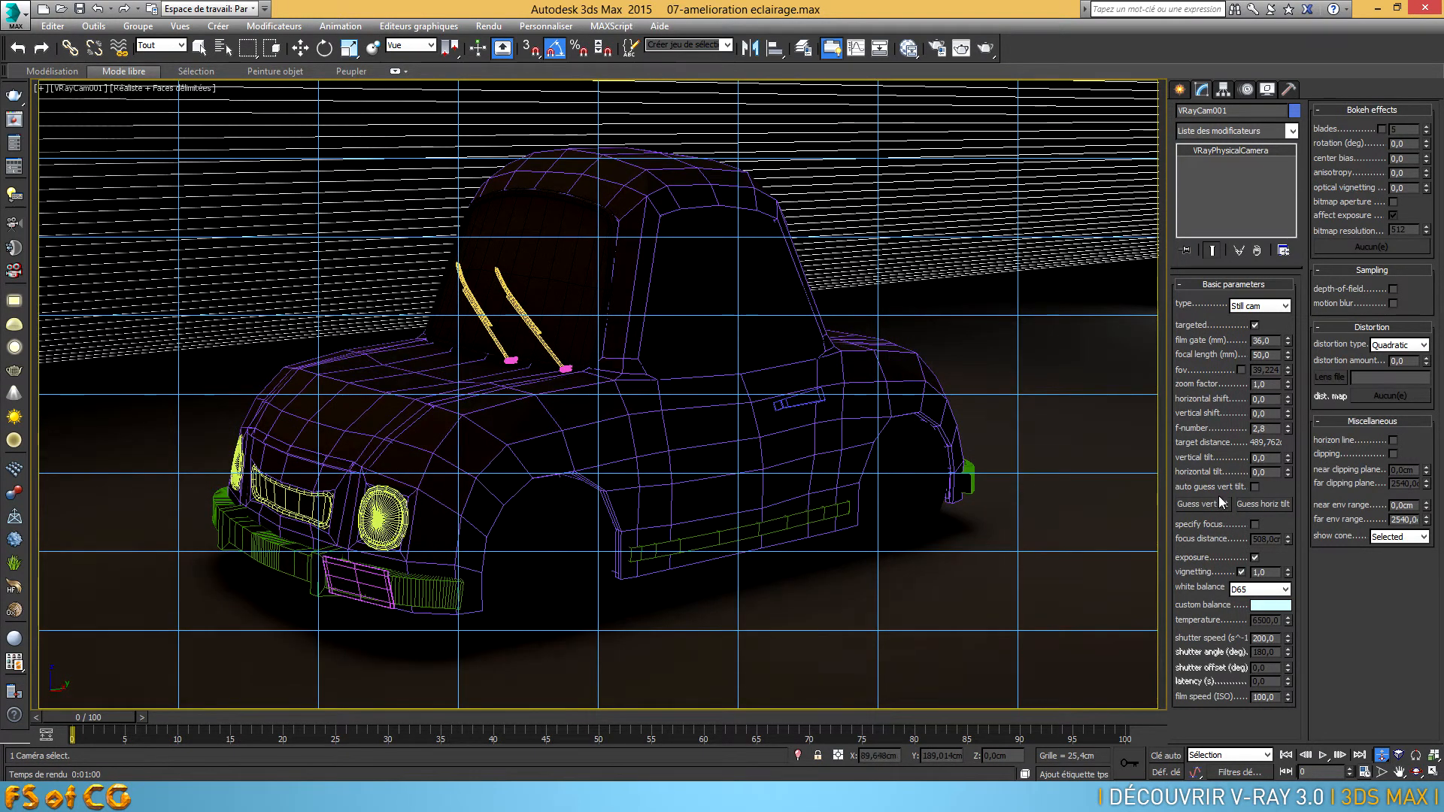
Set the camera's shutter speed to 125 and film speed to 200 ISO, and render the view.
double_click(1266, 429)
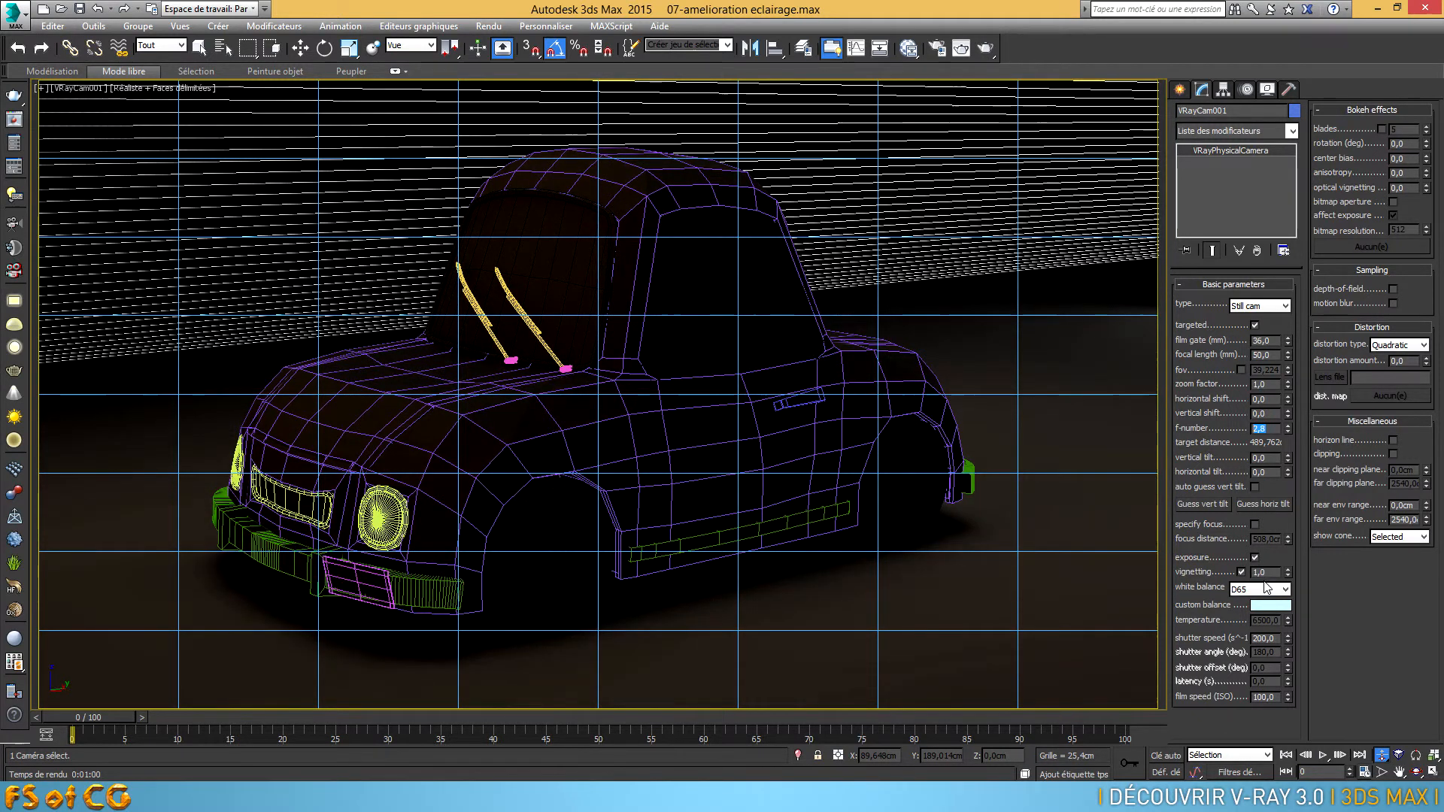
double_click(1271, 638)
text(125)
key(Return)
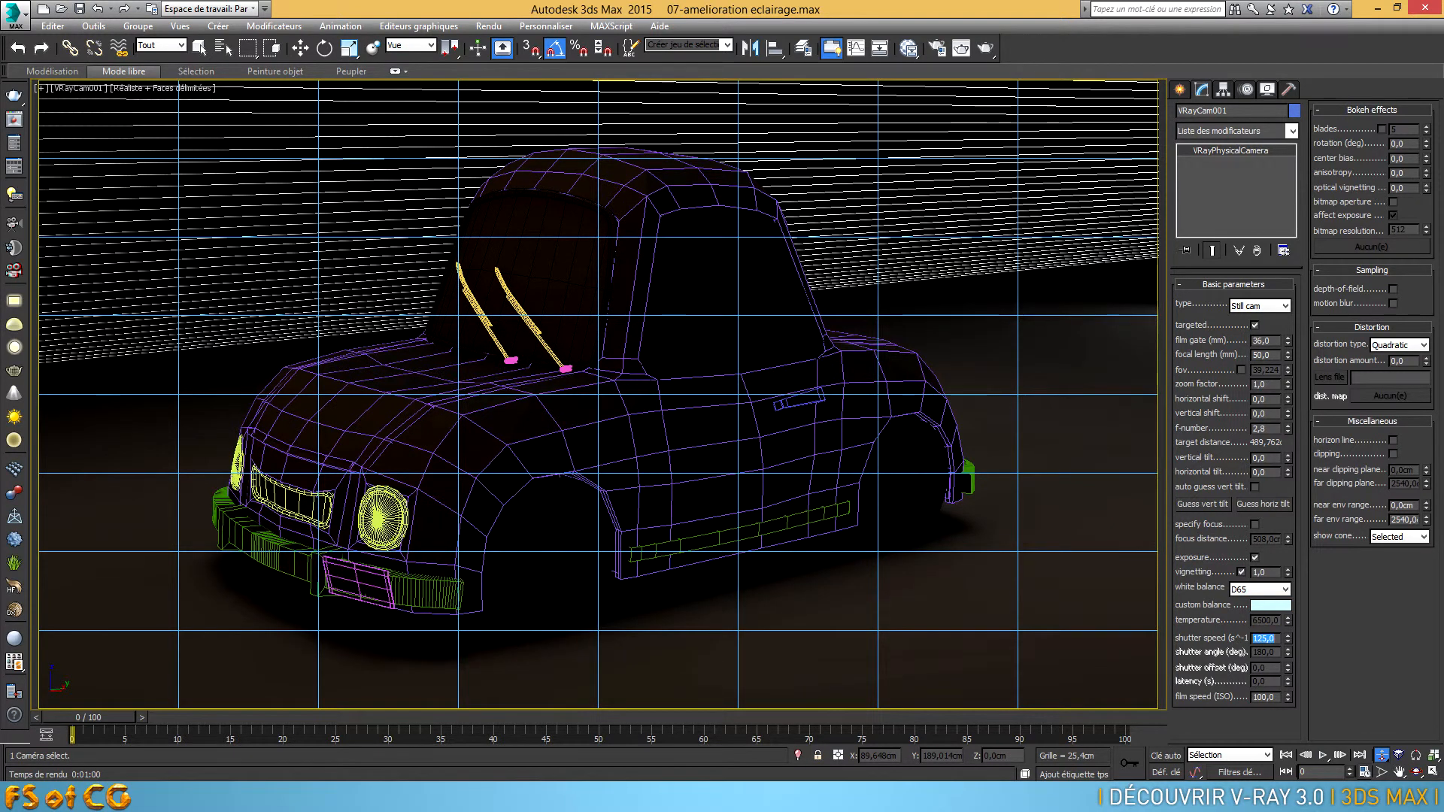
key(Tab)
text(200)
key(Return)
click(985, 48)
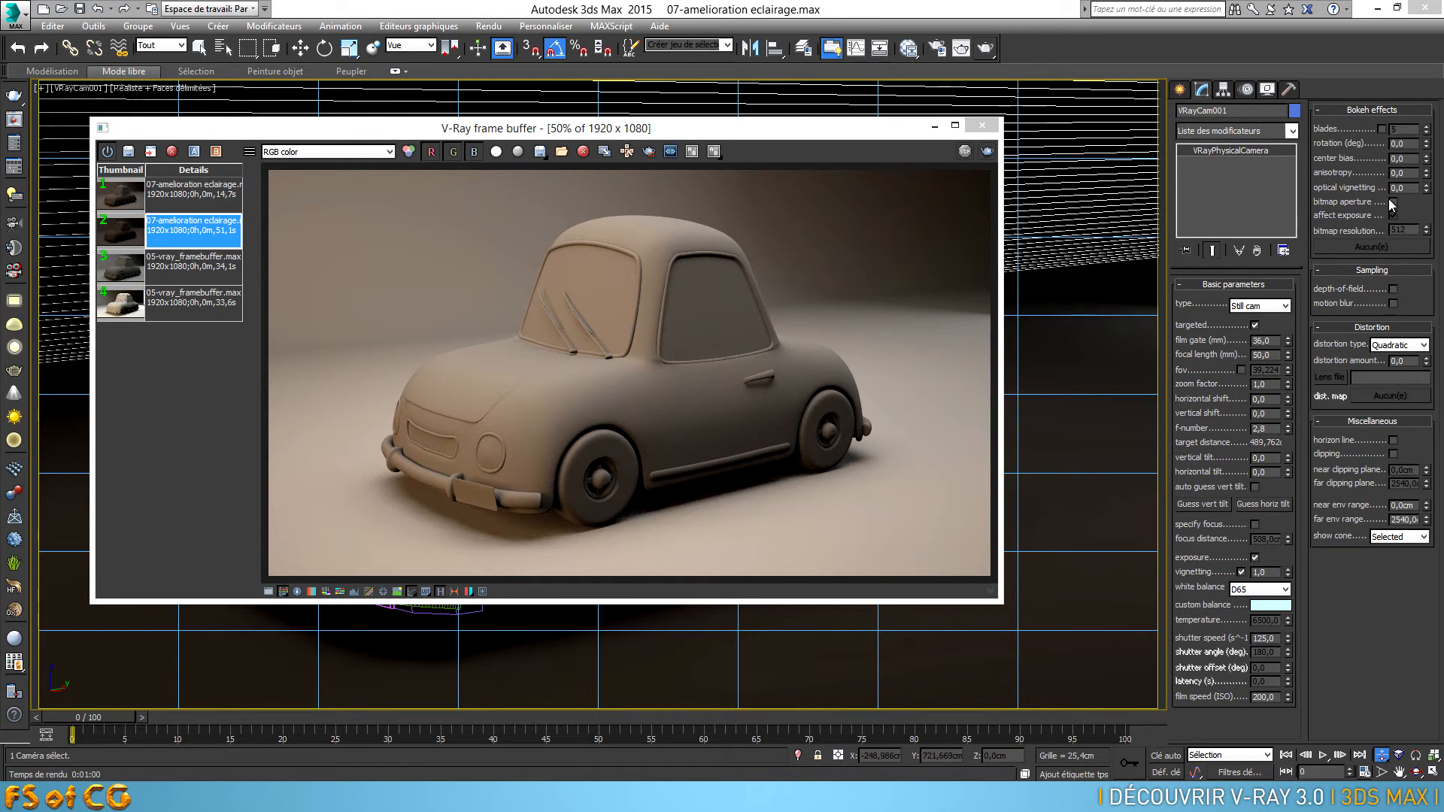
Collapse the camera's Bokeh effects and Sampling parameter groups and look over the distortion type options.
click(1376, 109)
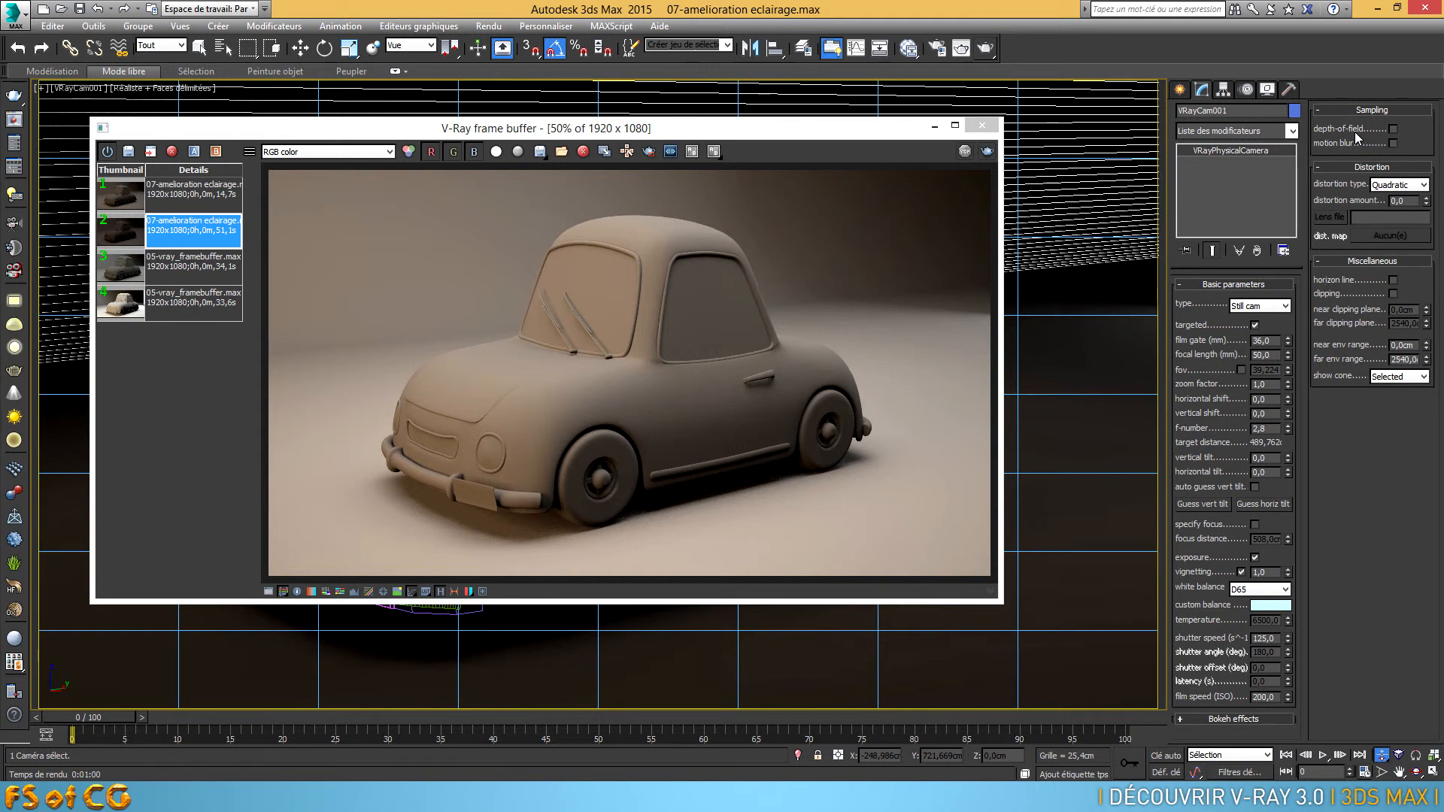
click(1377, 113)
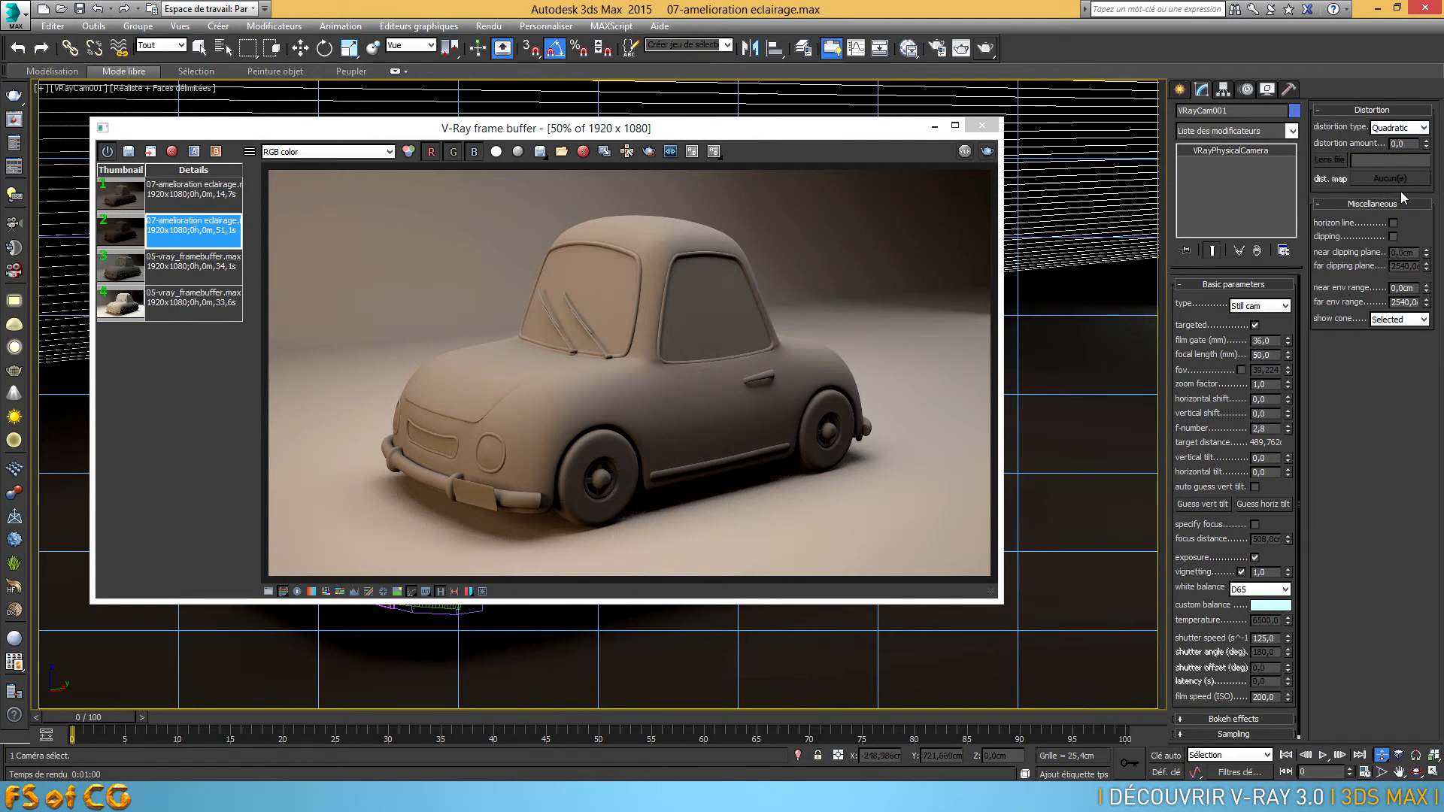
click(1375, 129)
click(1400, 130)
Review the camera's f-number, shutter speed and film speed, and check the white balance presets, keeping D65.
double_click(1271, 429)
double_click(1267, 639)
double_click(1262, 697)
click(1261, 592)
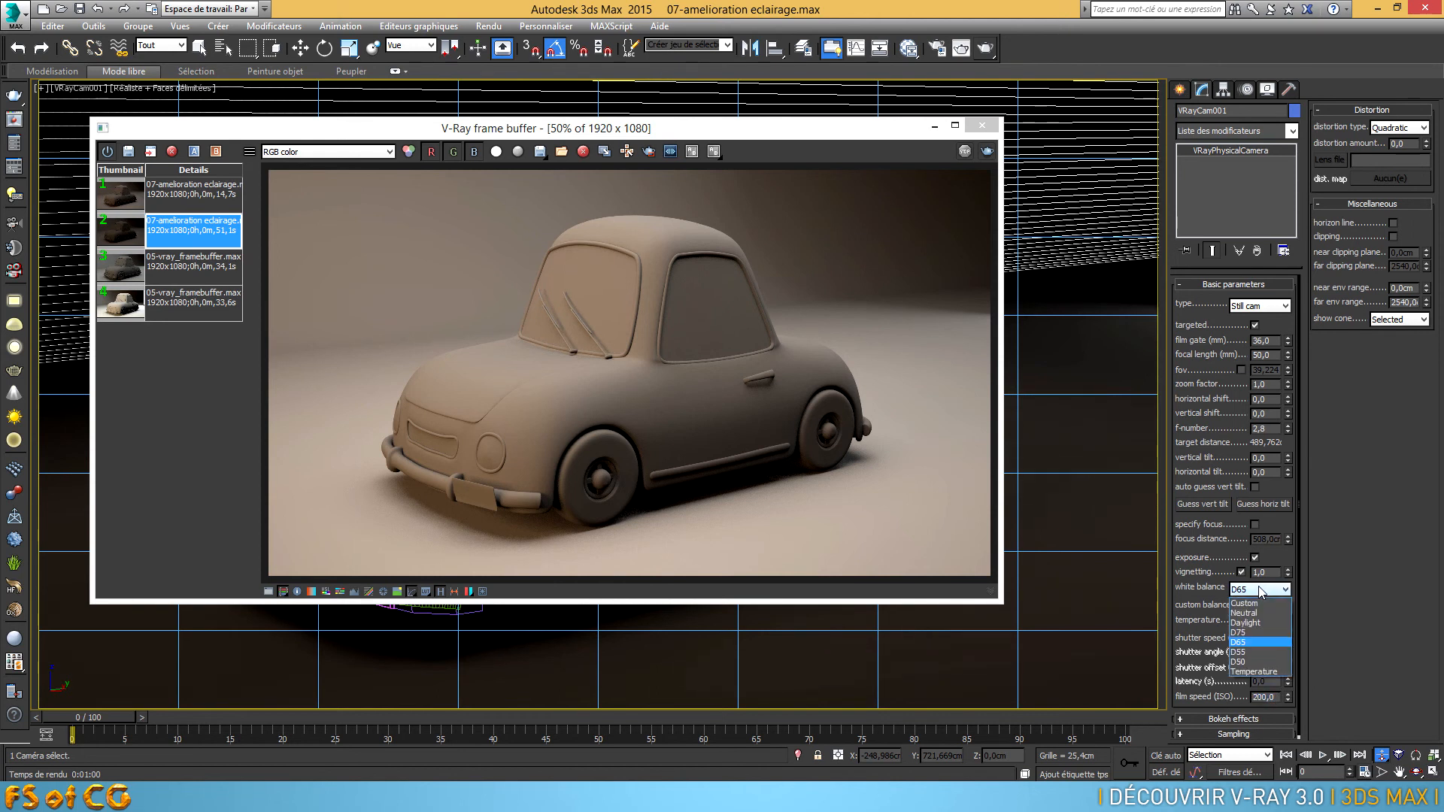
click(1256, 643)
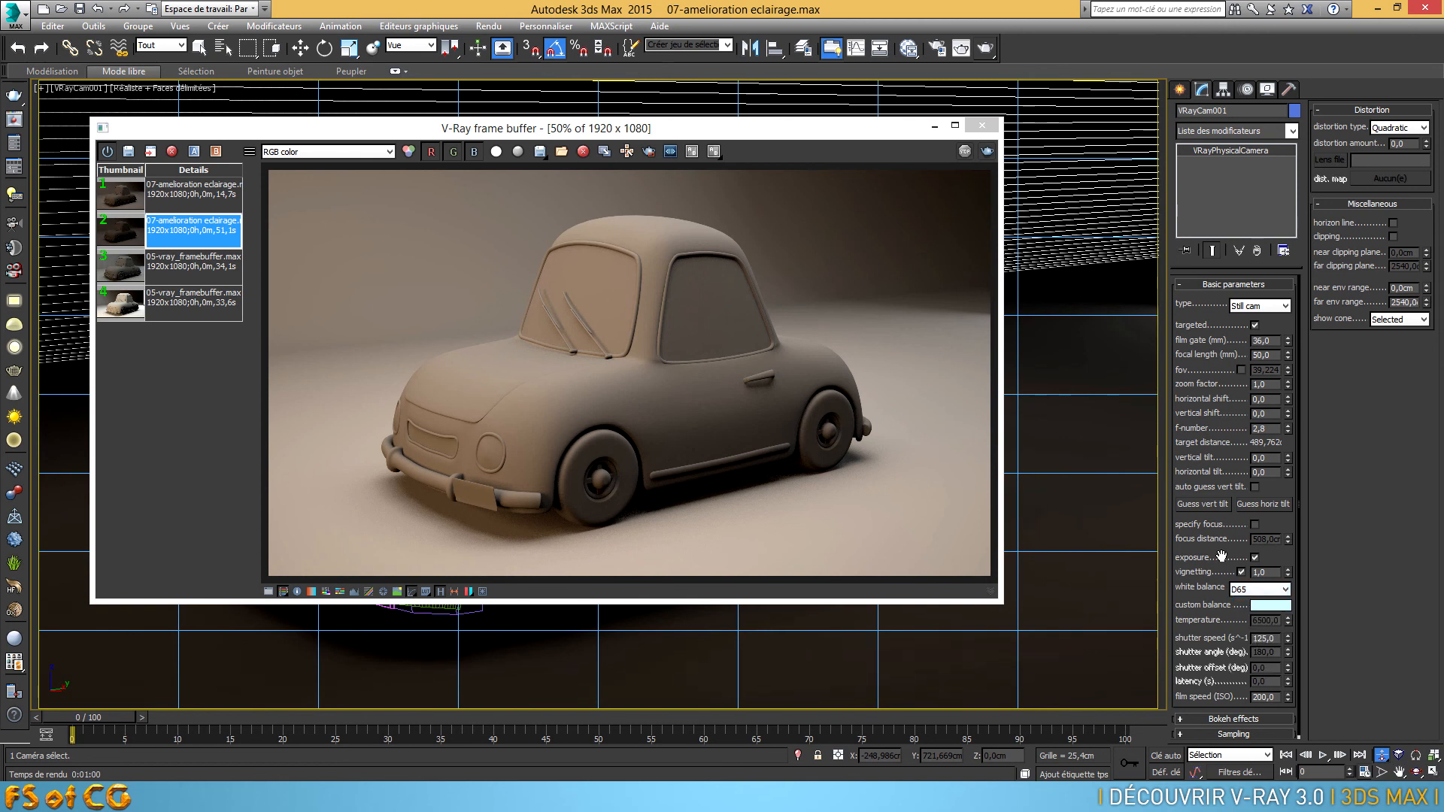